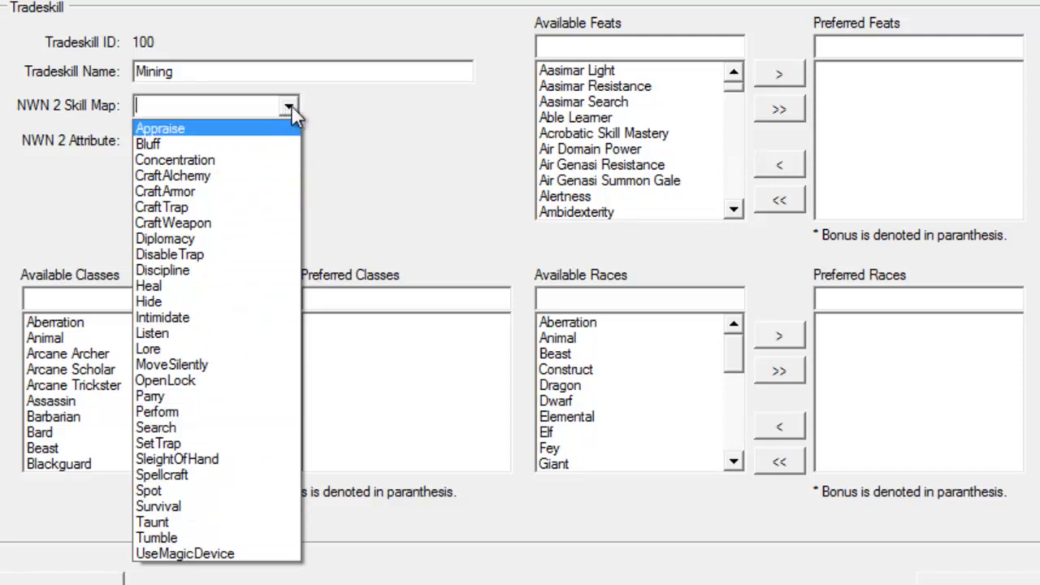
Step: Leave the NWN 2 skill map empty and set Mining's NWN 2 attribute to Strength
left_click(347, 122)
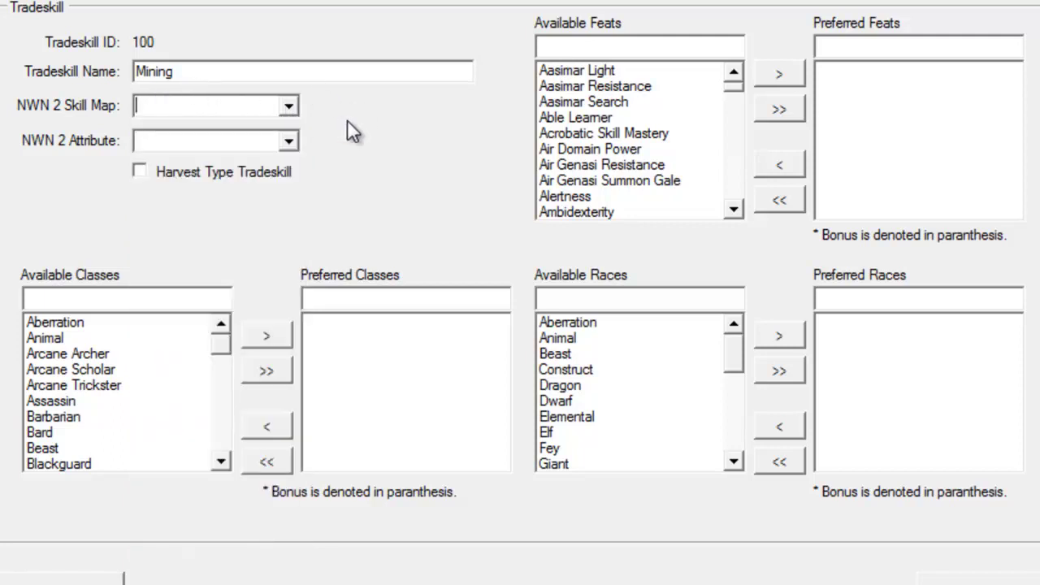
left_click(288, 141)
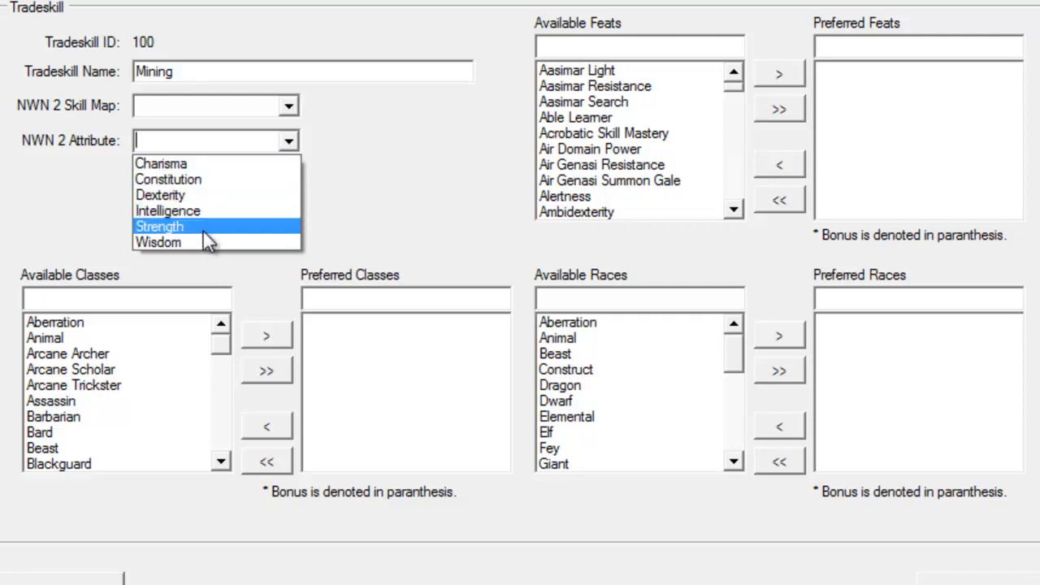
left_click(244, 227)
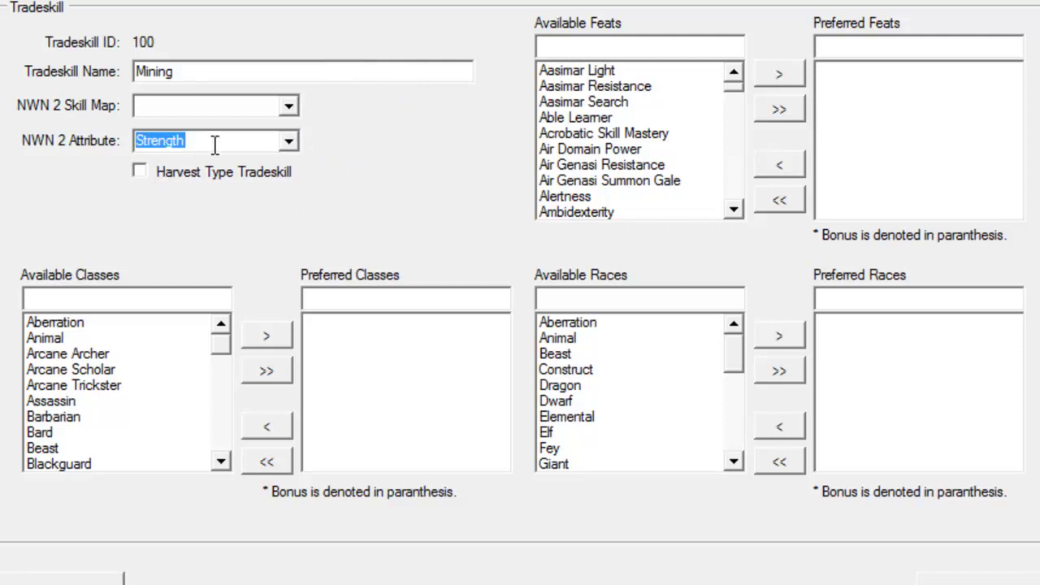
Step: Mark Mining as a harvest type tradeskill
left_click(175, 173)
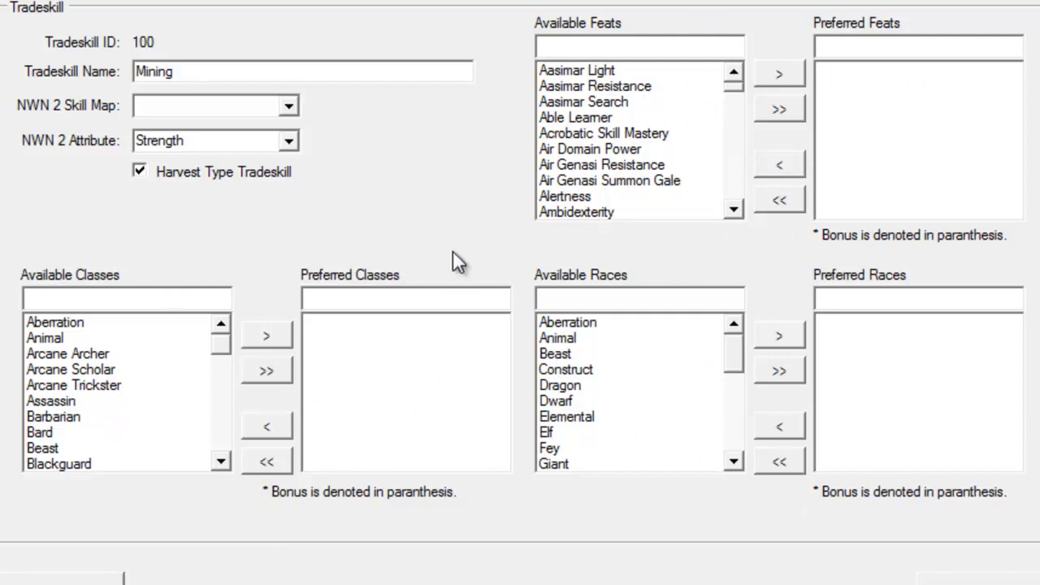
left_click(225, 441)
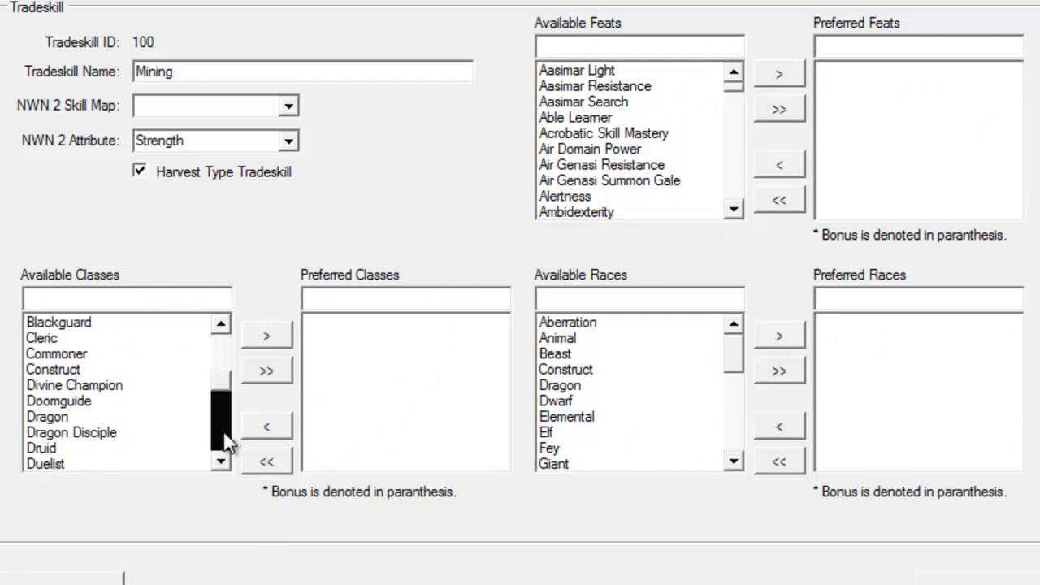
left_click(225, 440)
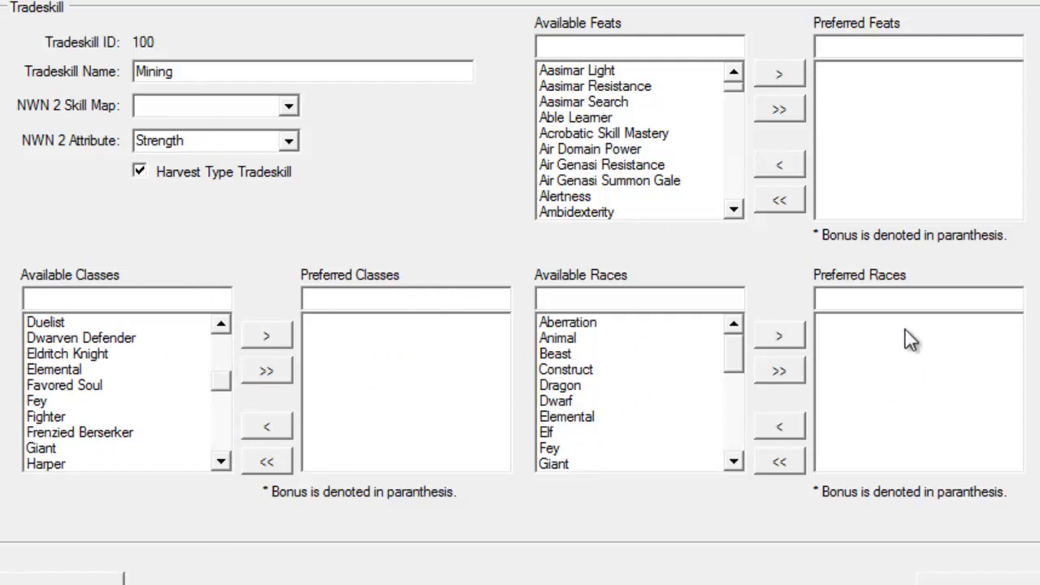
left_click(735, 163)
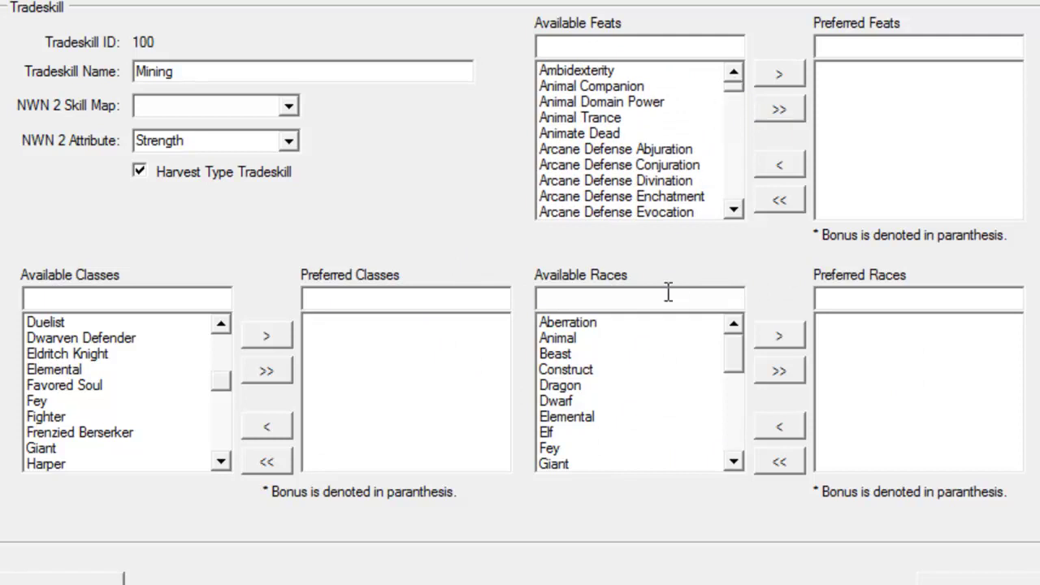
Step: Add Dwarf as a preferred race with bonus 2, then add Gnome
left_click(562, 402)
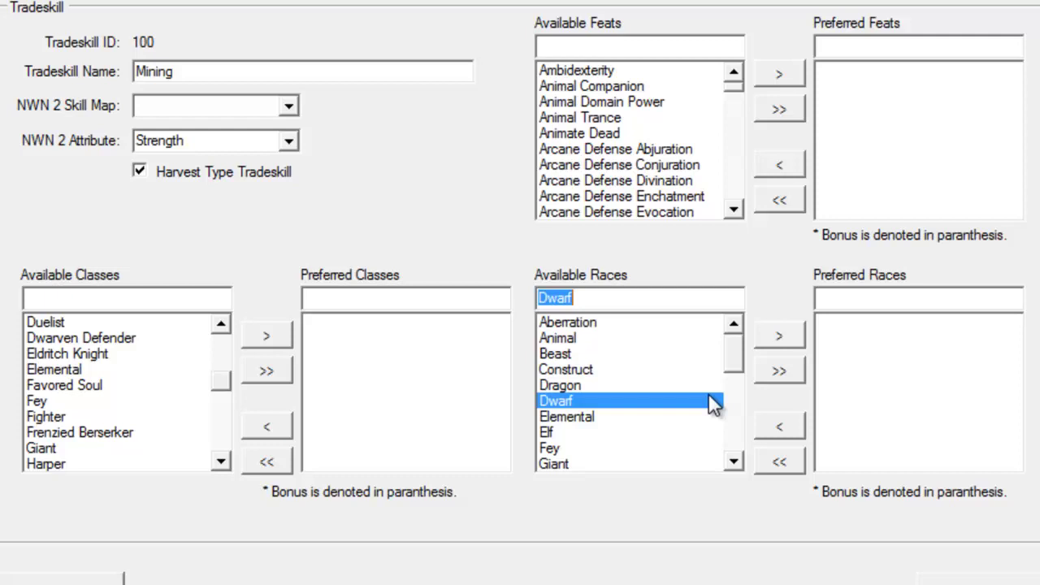
left_click(781, 336)
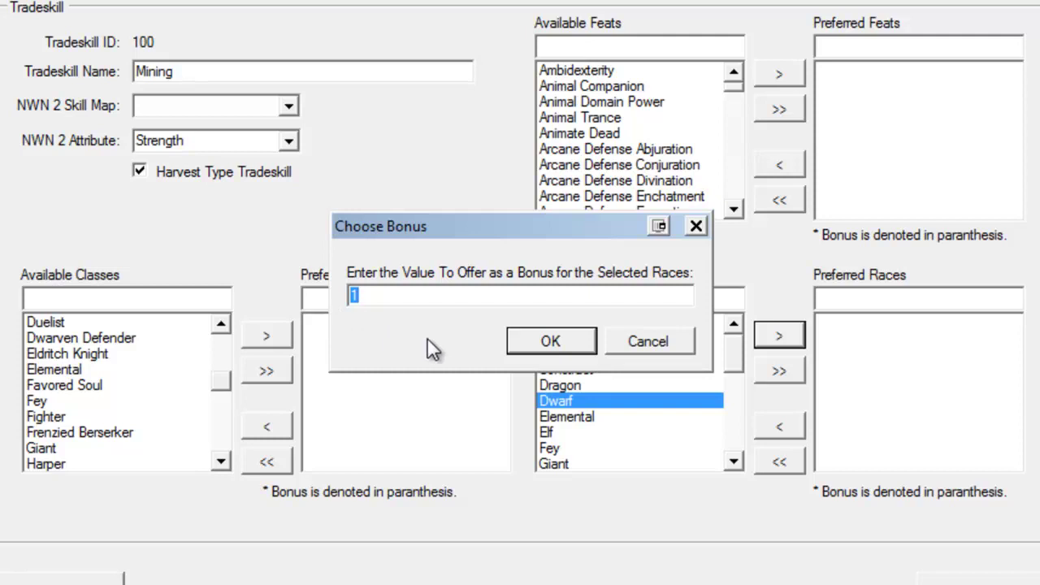
type("2")
left_click(548, 342)
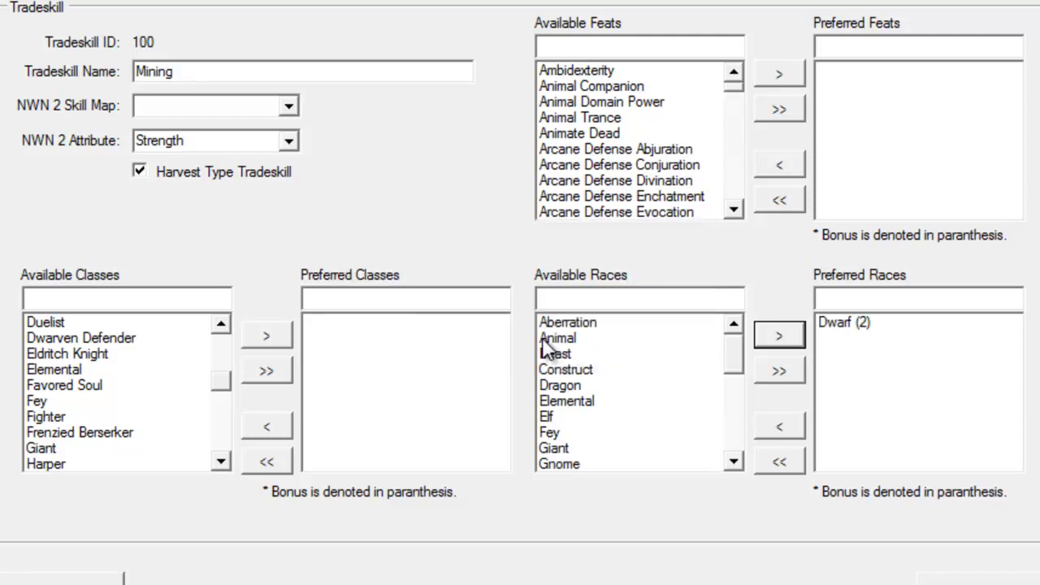
left_click(578, 464)
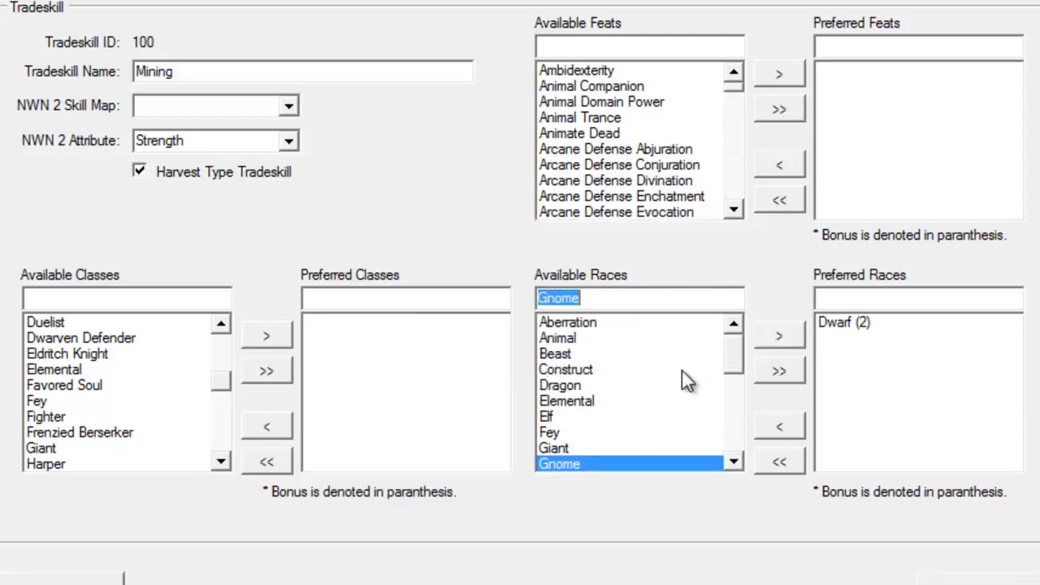
left_click(778, 336)
Step: Give Gnome a preferred-race bonus of 2 and confirm it
type("2")
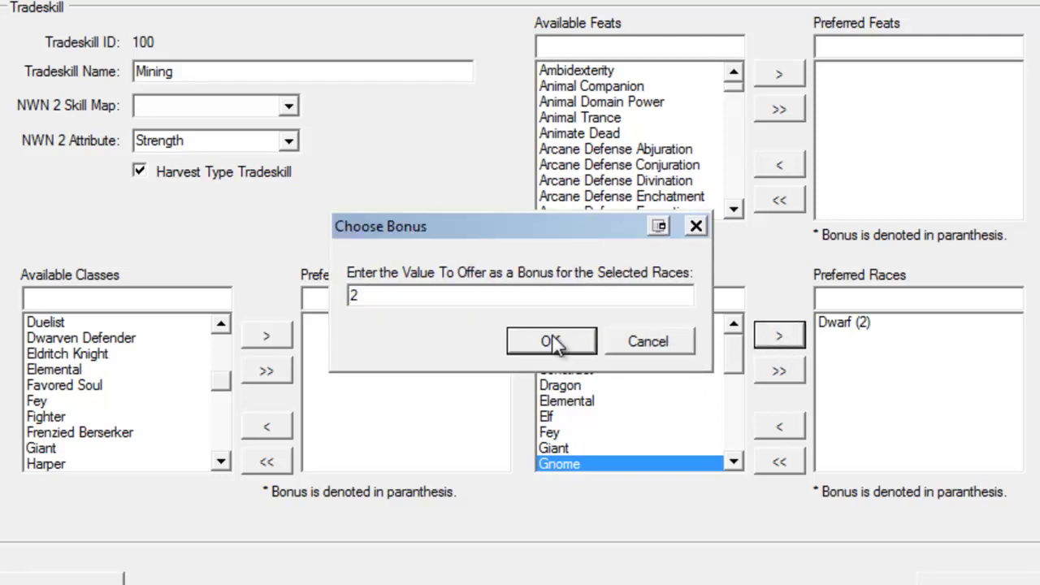
left_click(555, 342)
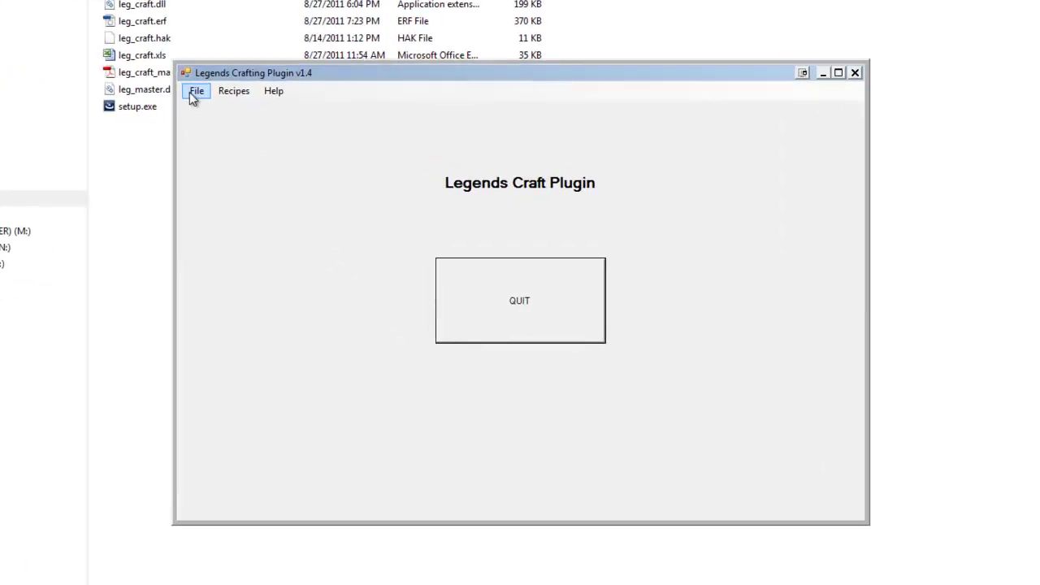
Step: Start a new Harvest Resource record from File > New
left_click(277, 141)
mouse_move(276, 173)
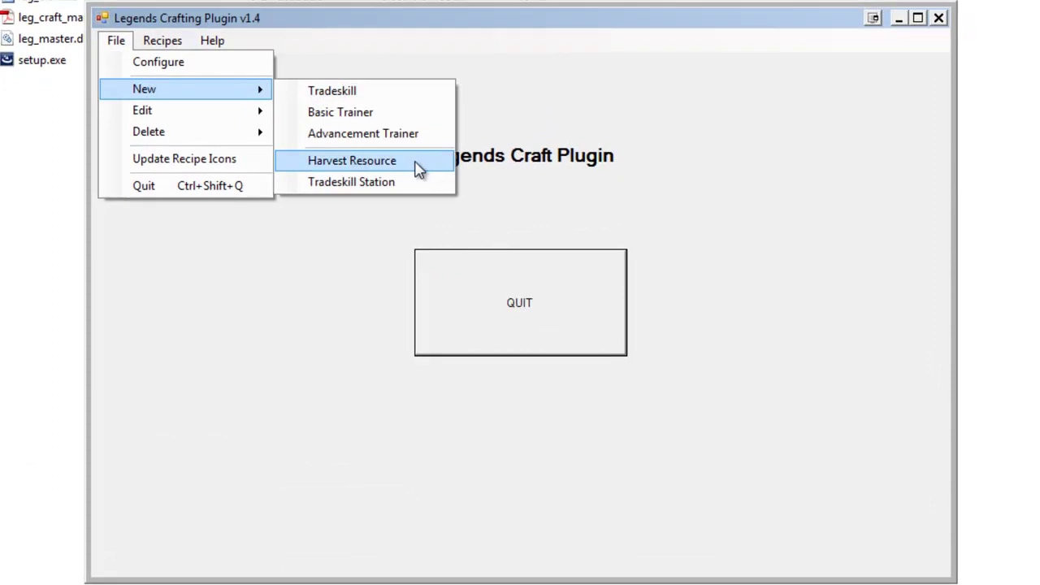
left_click(352, 161)
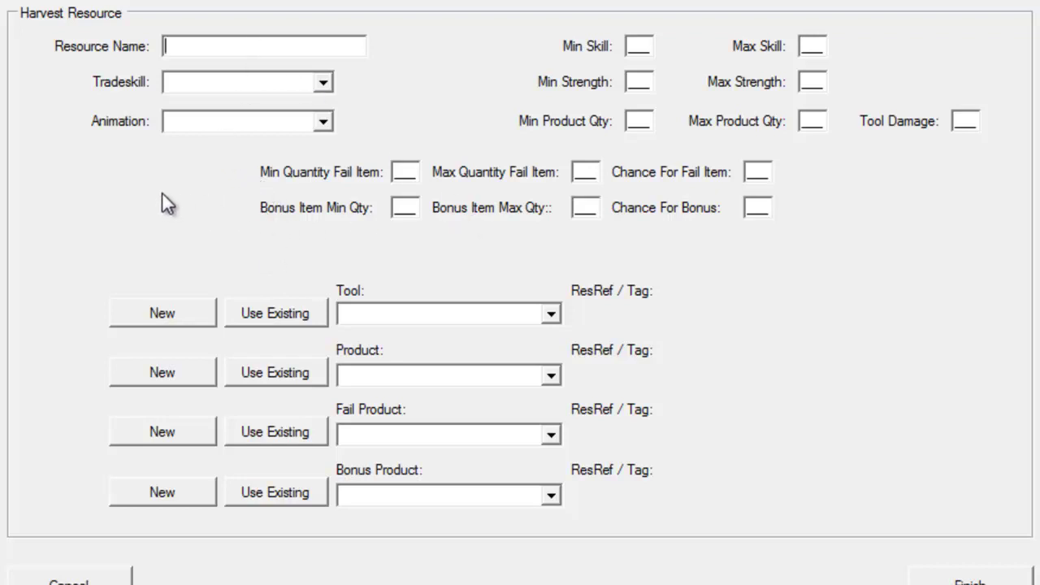
Step: Name the resource 'Silver Ore Vein' with the Mining tradeskill and Bash animation
type("Silver Ore ")
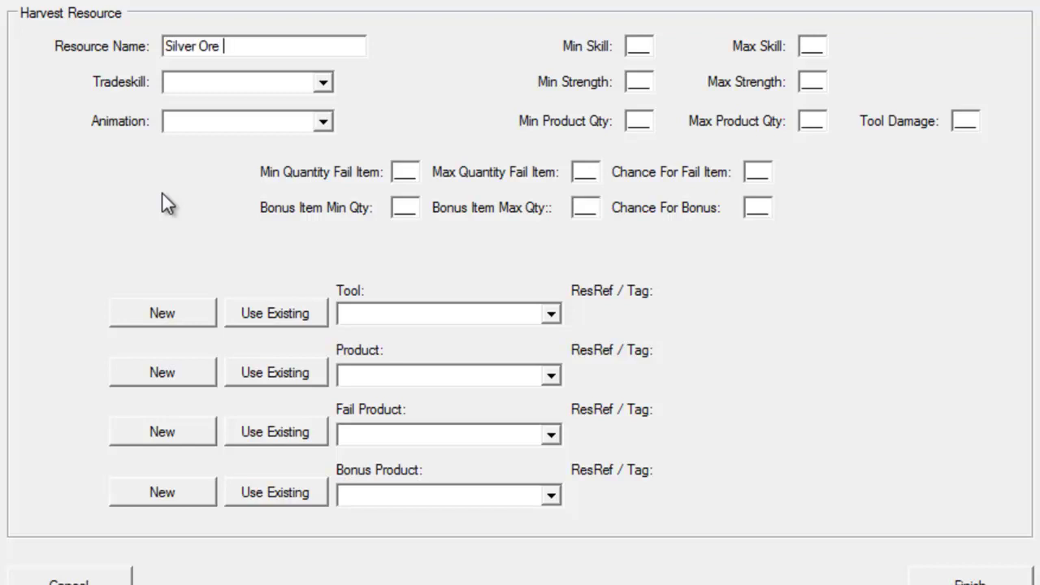
type("Vein")
left_click(319, 84)
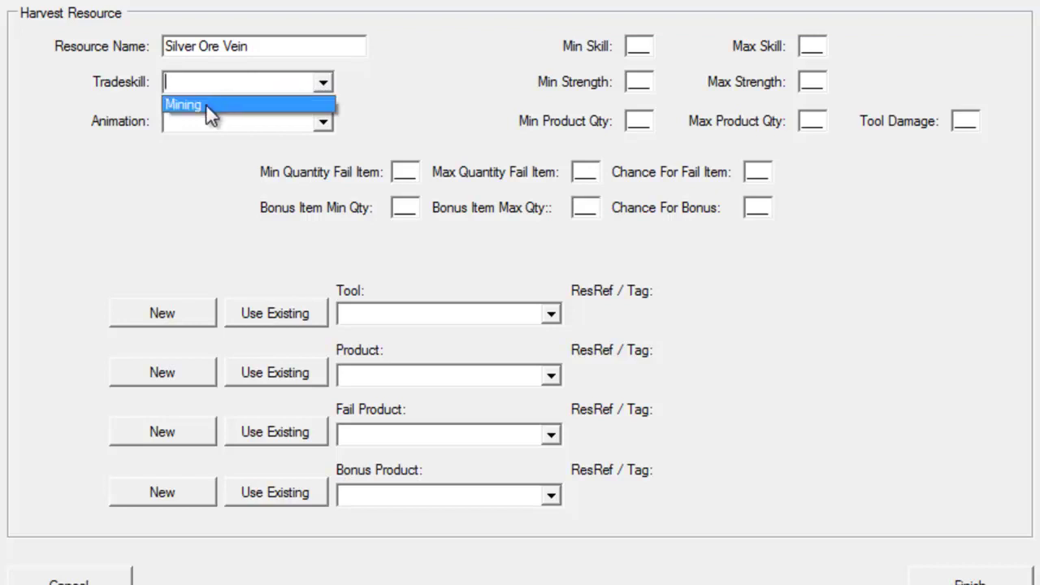
left_click(205, 104)
left_click(324, 122)
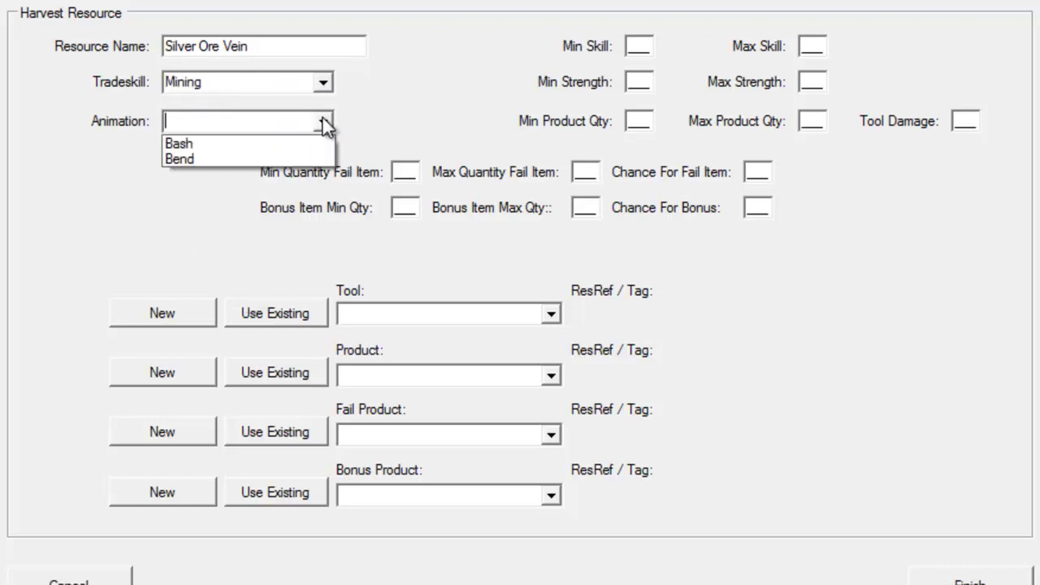
left_click(257, 145)
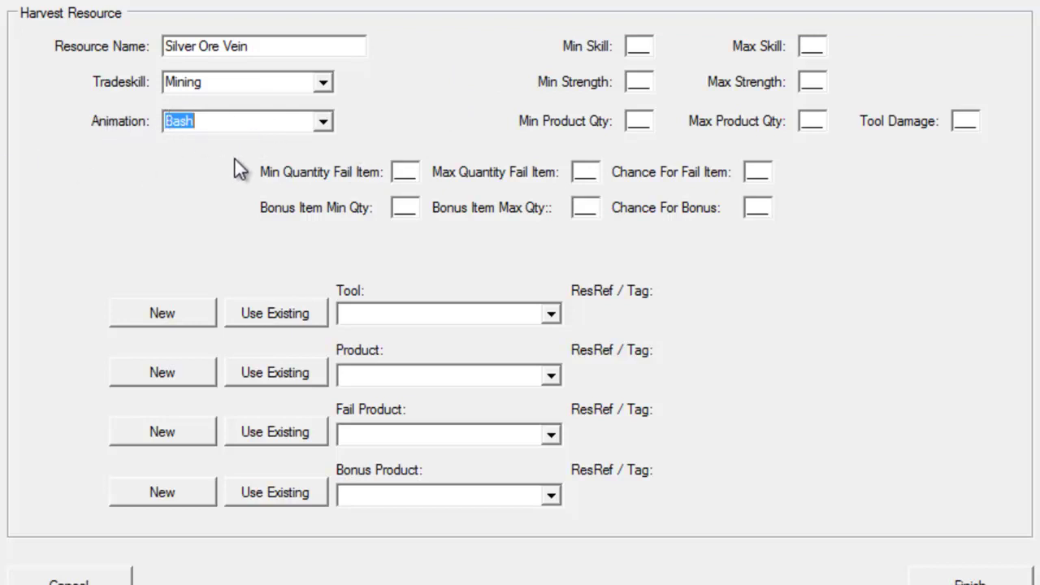
key("Tab")
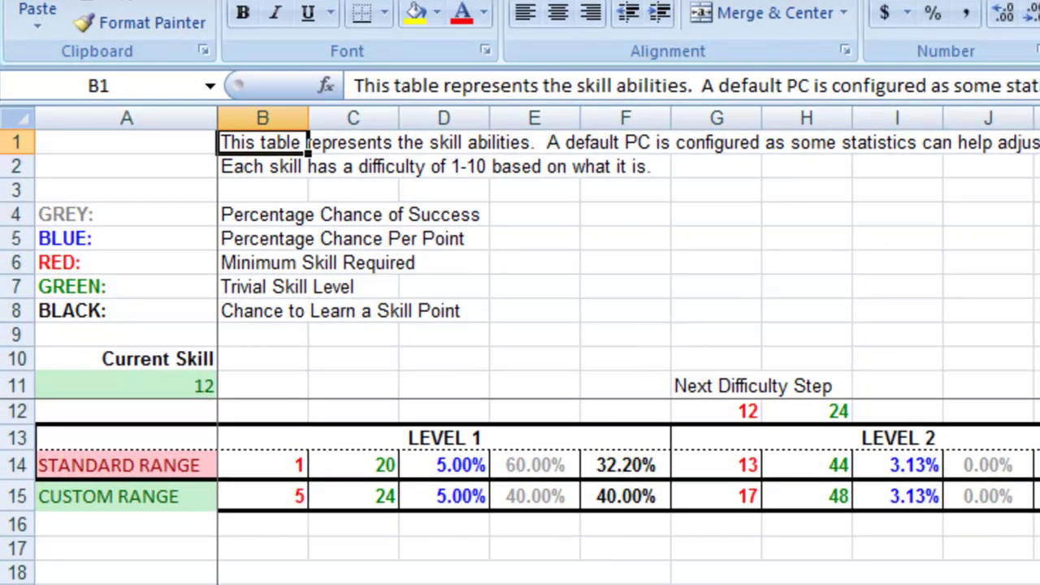
Step: Review leg_craft.xls Level 1 Standard Range: minimum skill 1, trivial skill 20
scroll(625, 325, "right", 8)
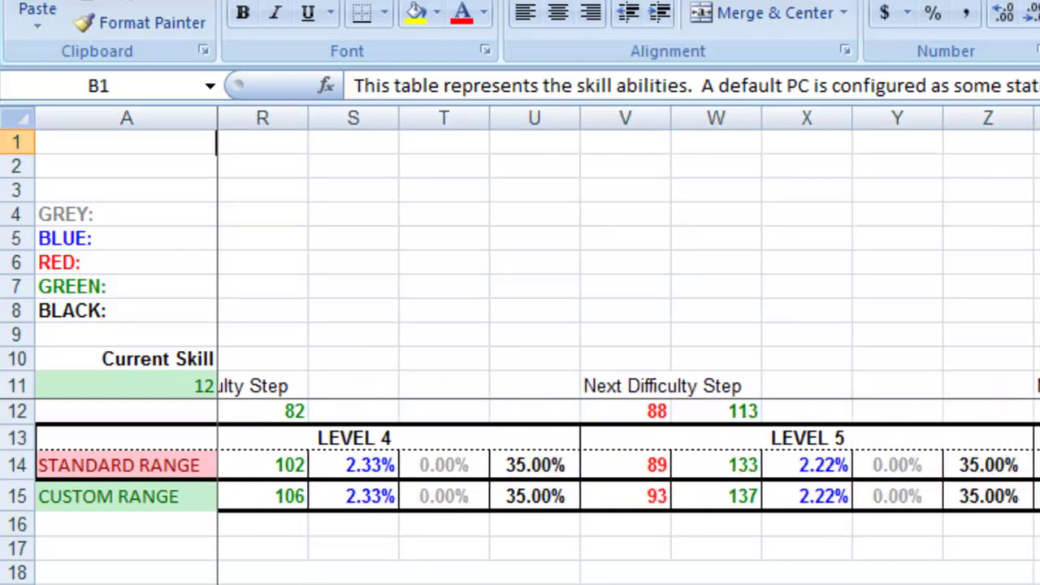
scroll(625, 325, "right", 6)
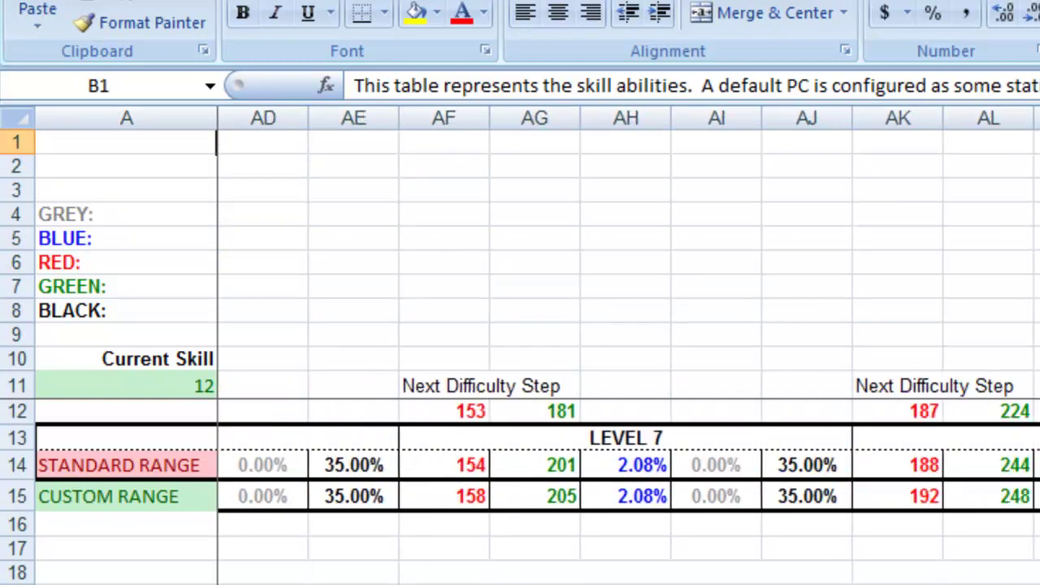
scroll(625, 325, "left", 14)
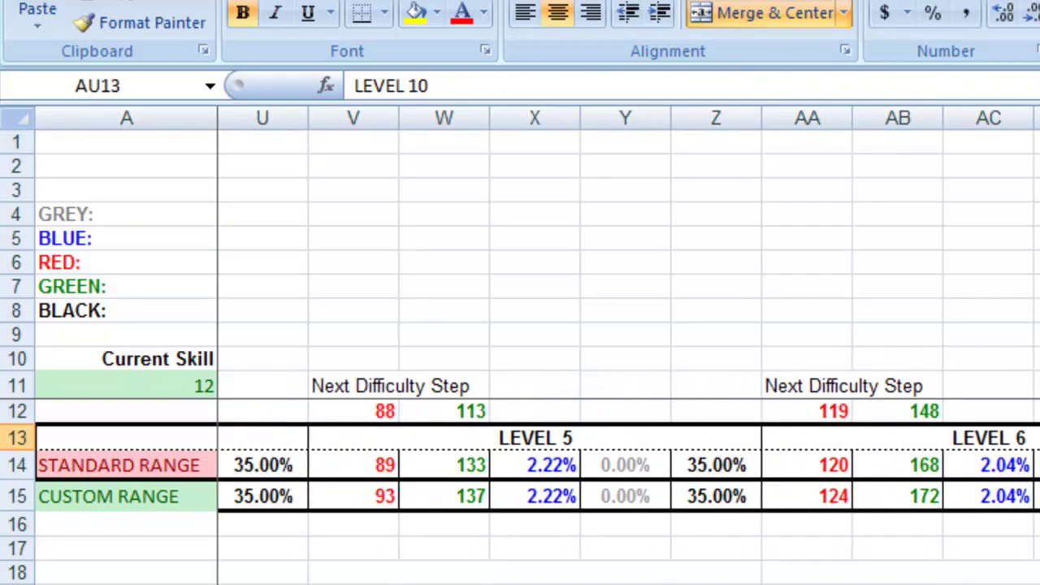
left_click(107, 463)
left_click(311, 437)
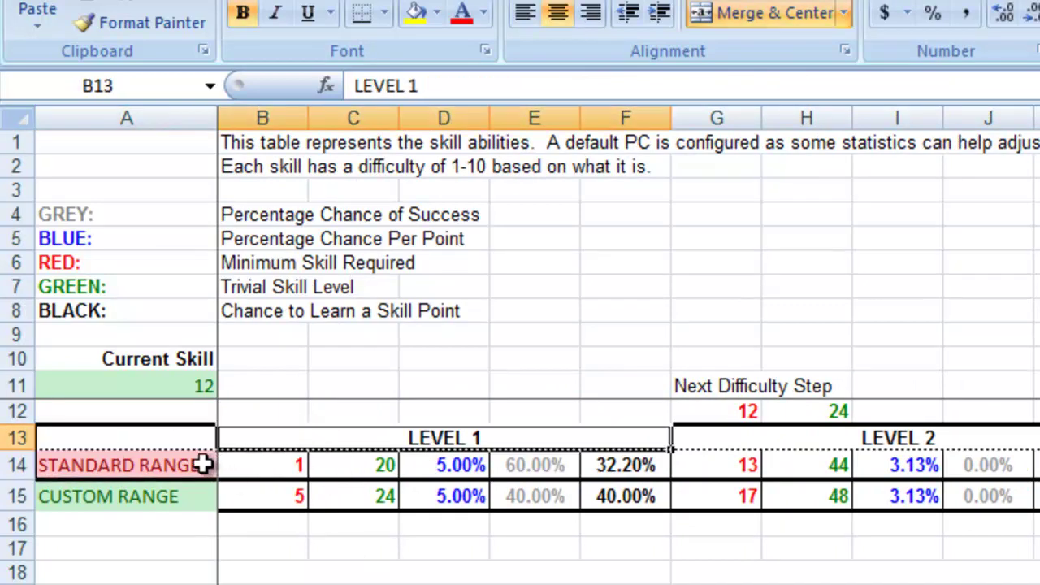
left_click(247, 464)
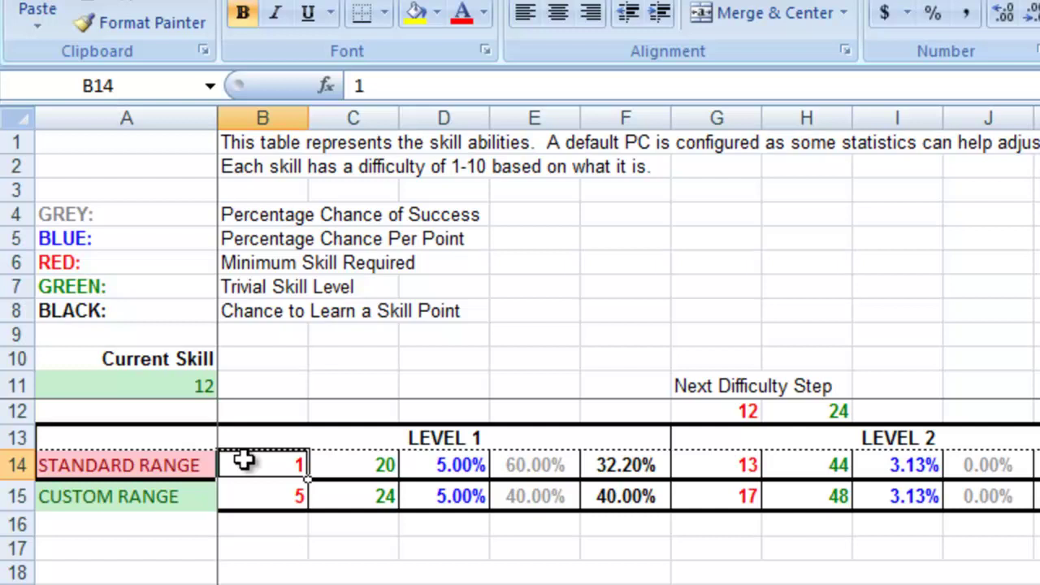
left_click(364, 465)
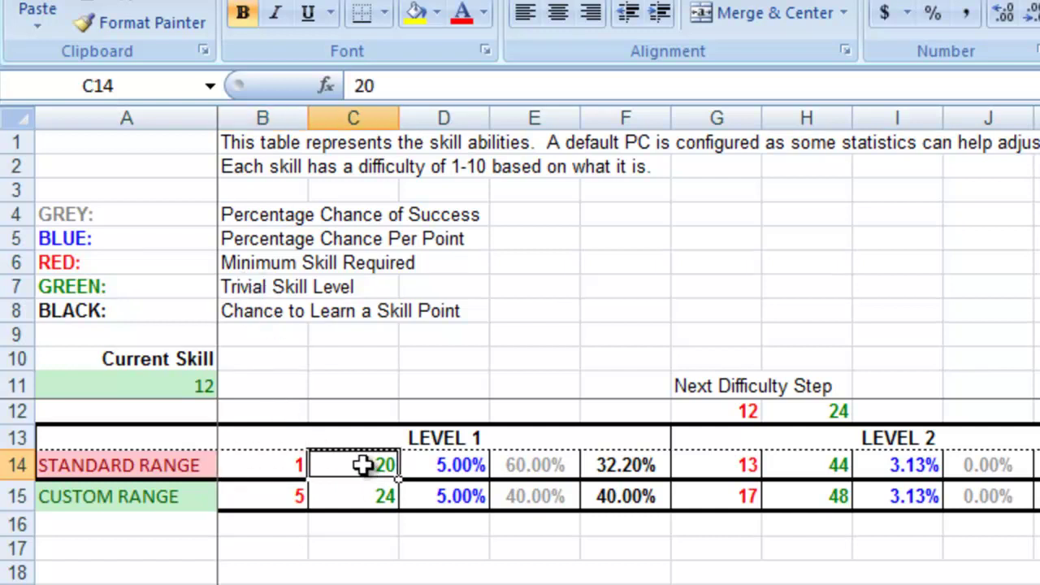
Step: Inspect the Level 1 minimum, trivial, chance-per-point, success and learn-a-point cells
left_click(283, 469)
left_click(346, 471)
left_click(279, 464)
left_click(360, 463)
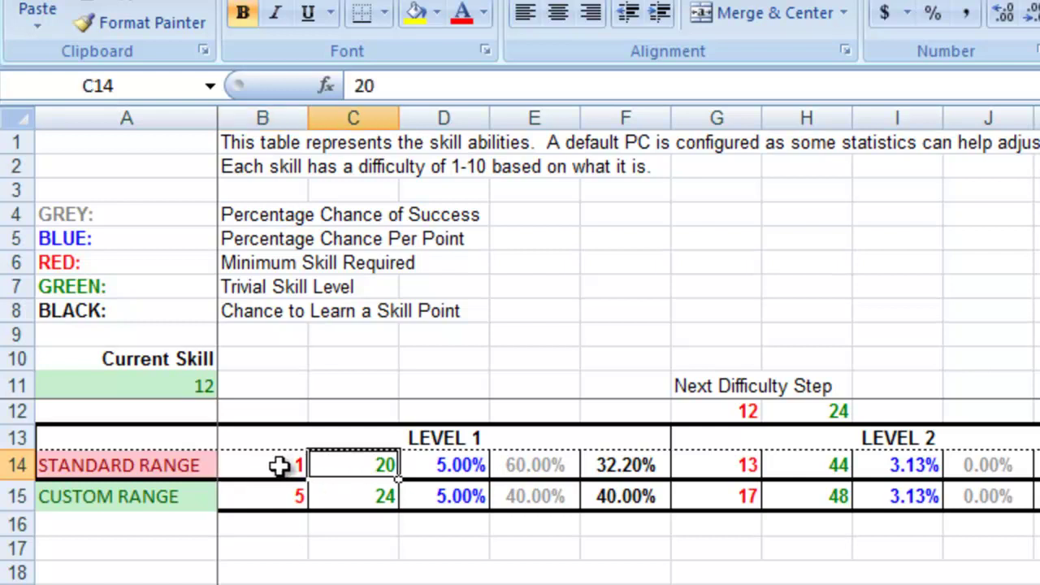
left_click(279, 465)
left_click(341, 466)
left_click(438, 469)
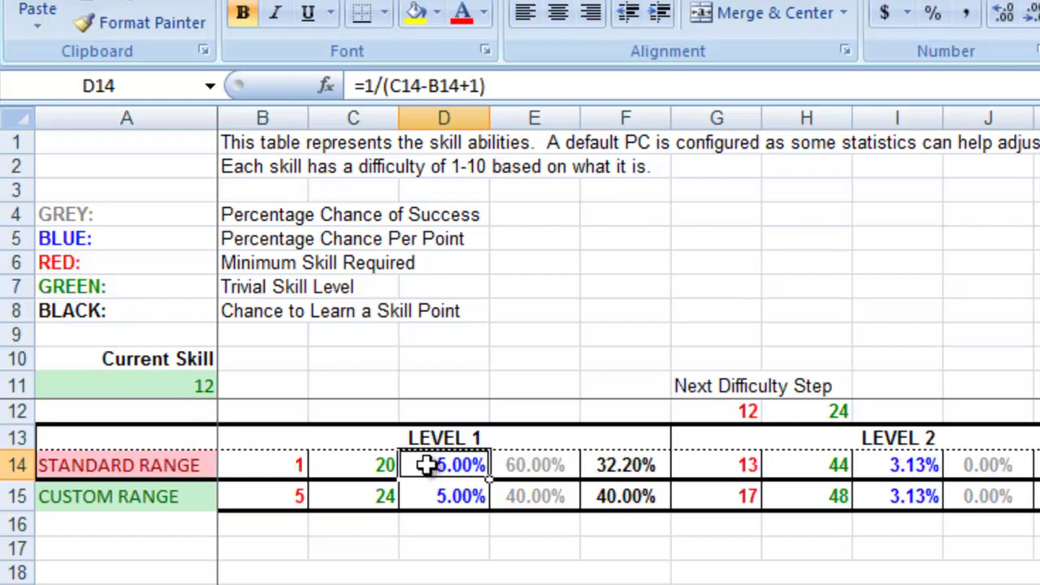
left_click(551, 465)
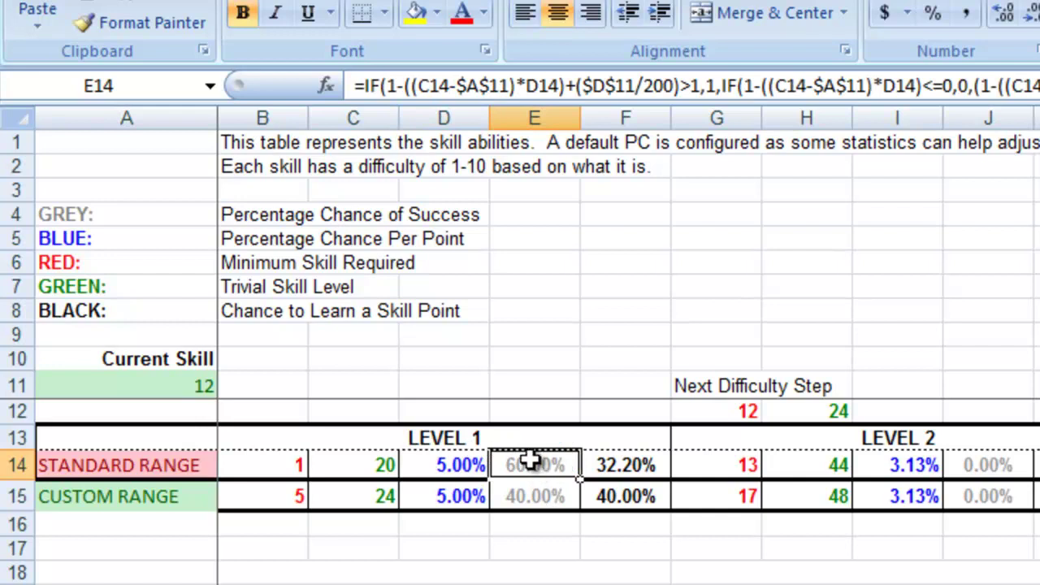
left_click(618, 461)
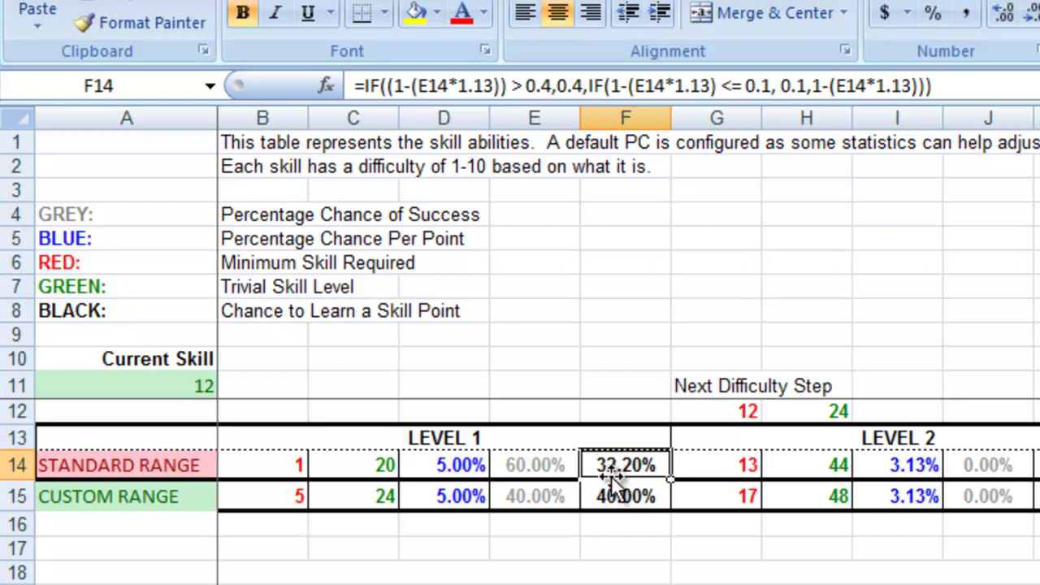
Step: Set Current Skill to 5 and compare the recalculated Level 1 success chance
left_click(195, 388)
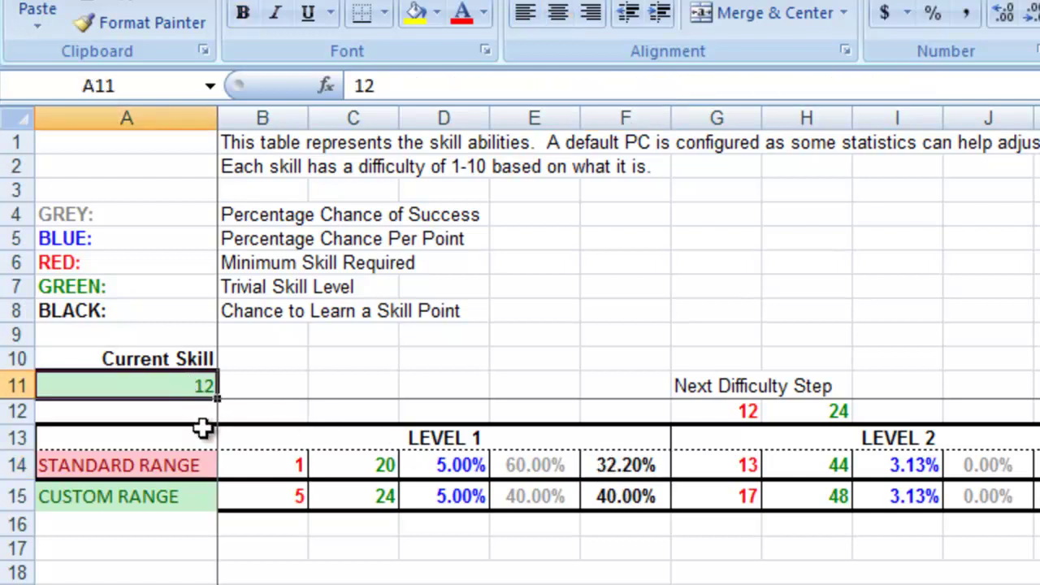
type("5")
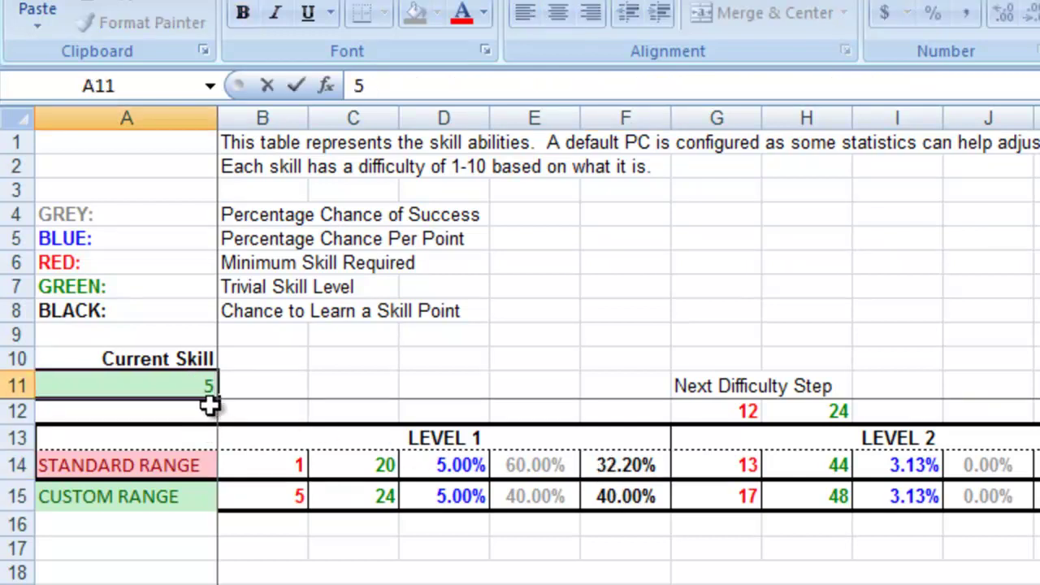
key("Tab")
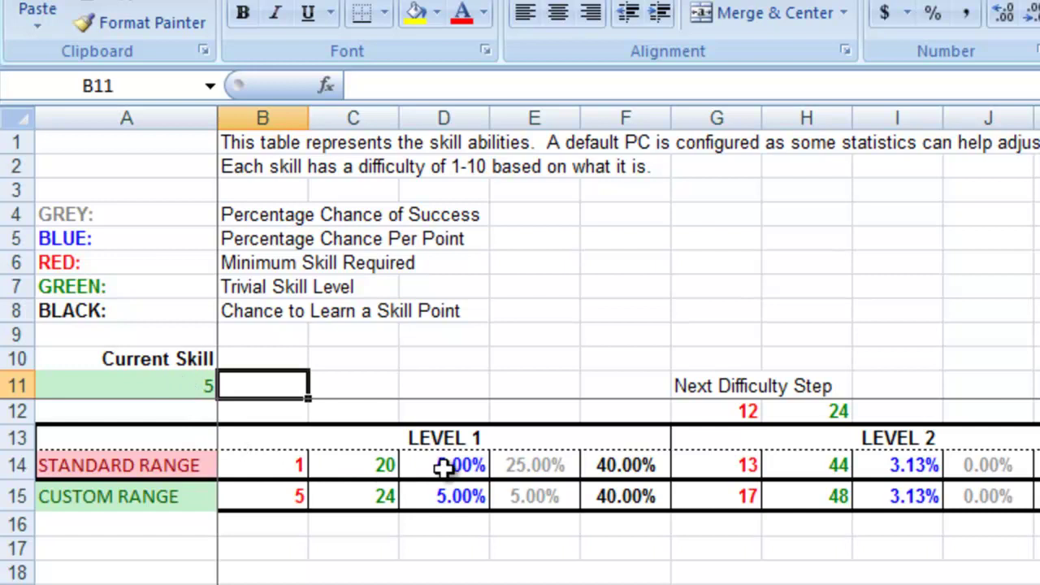
left_click(520, 465)
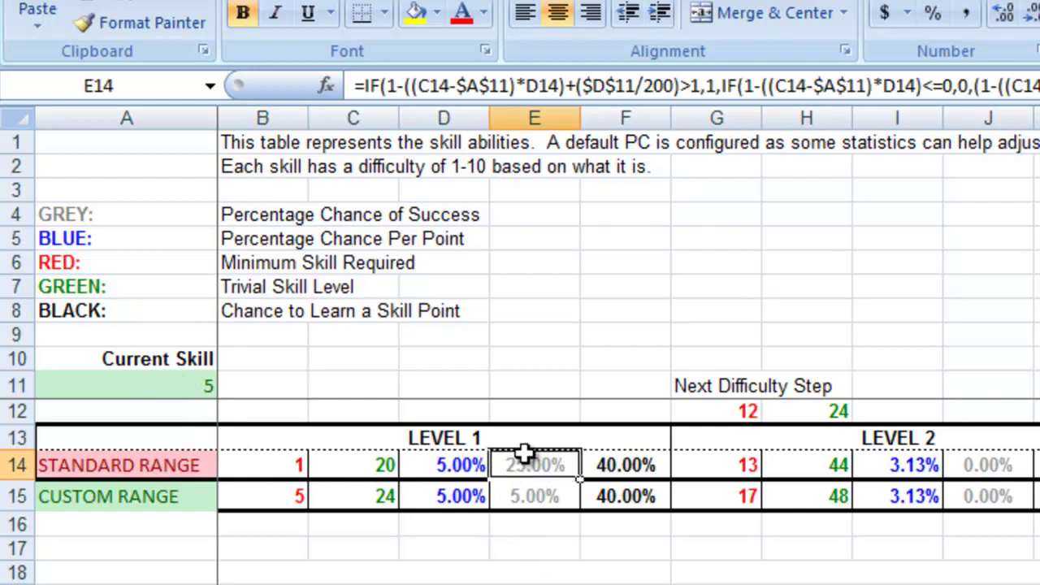
left_click(256, 467)
left_click(349, 465)
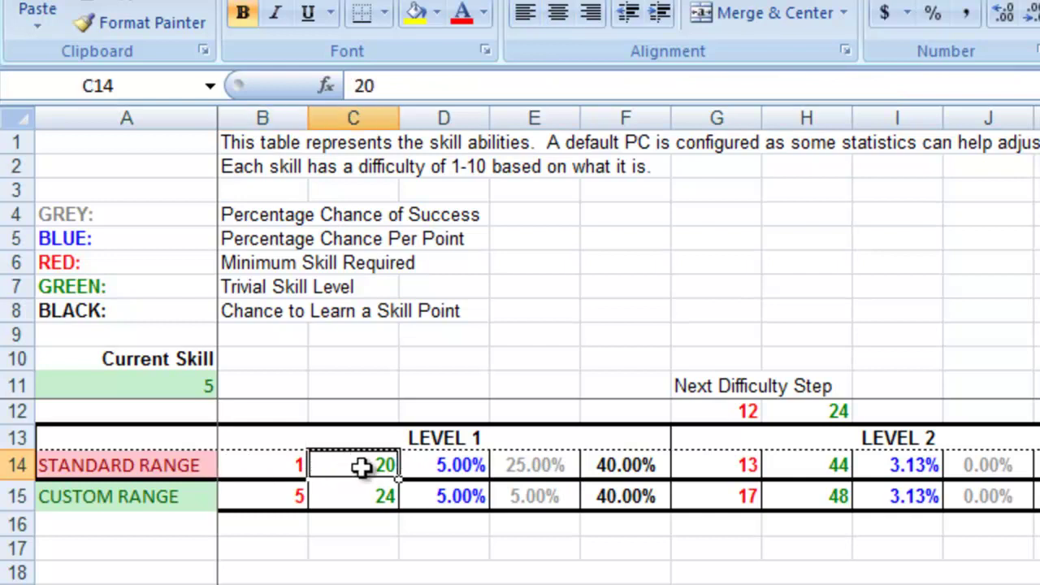
left_click(235, 457)
left_click(364, 461)
left_click(291, 462)
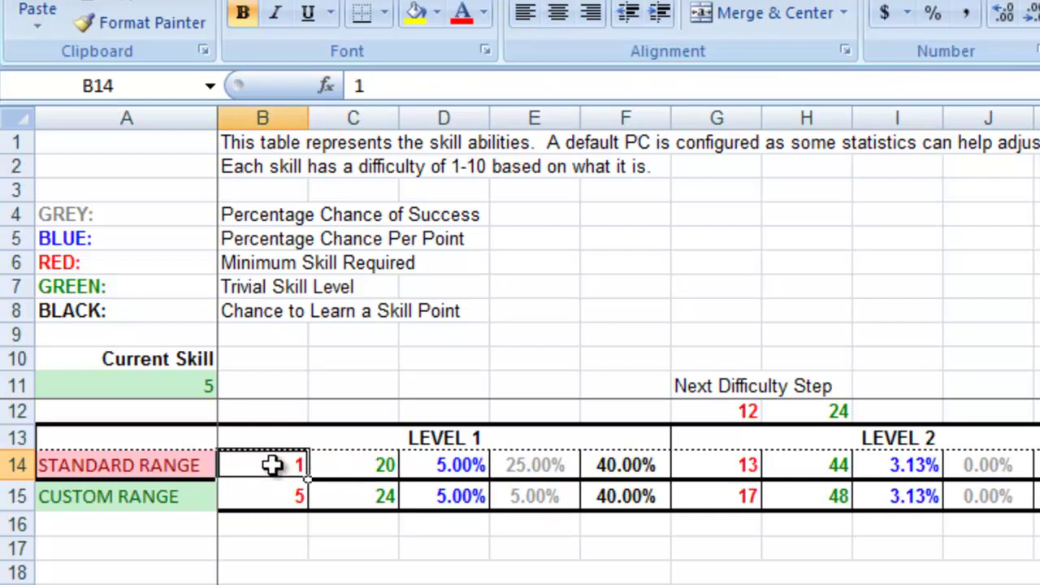
left_click(333, 467)
left_click(291, 470)
left_click(339, 466)
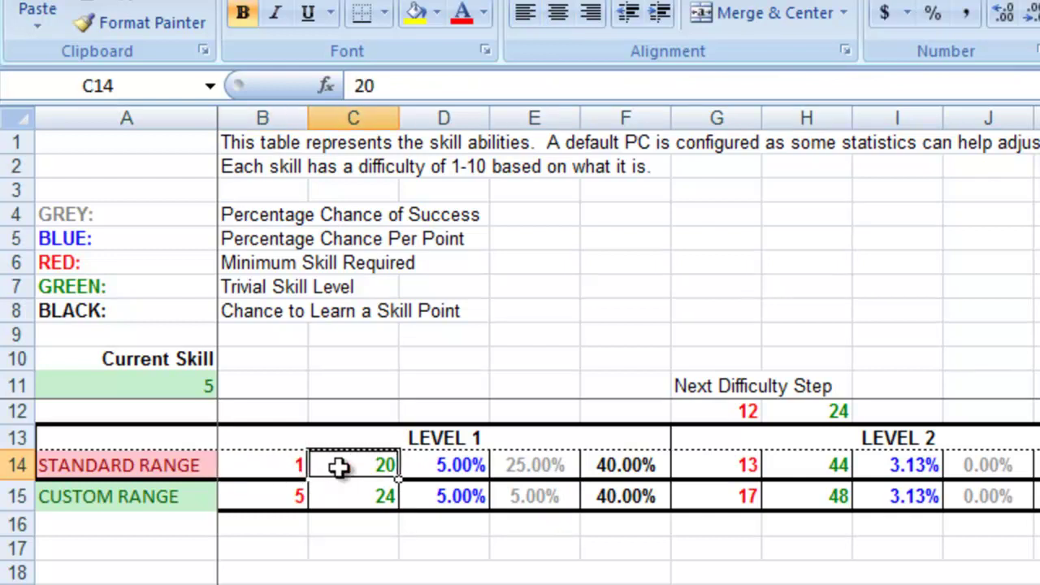
left_click(295, 466)
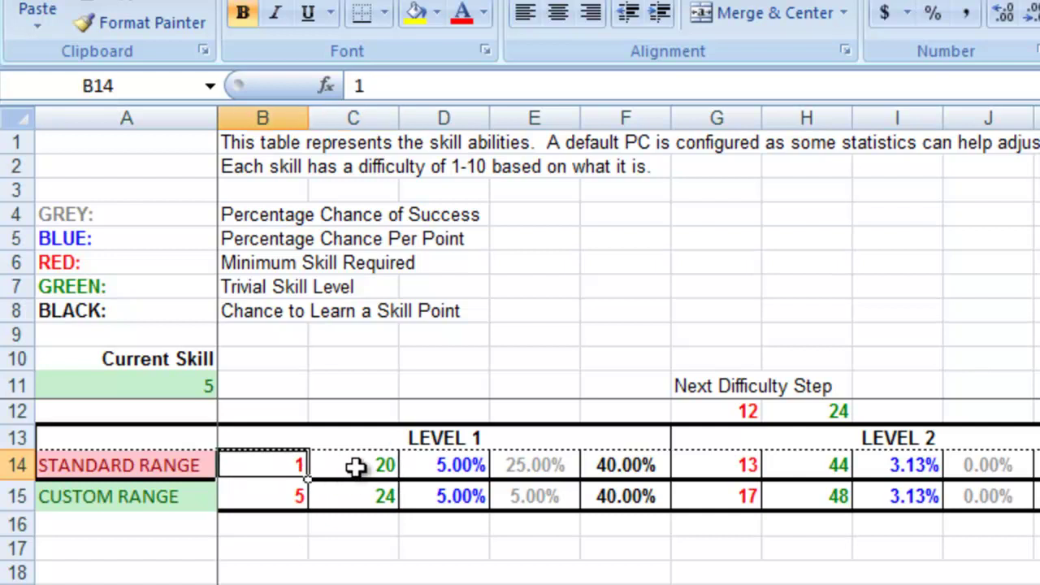
left_click(352, 466)
left_click(284, 465)
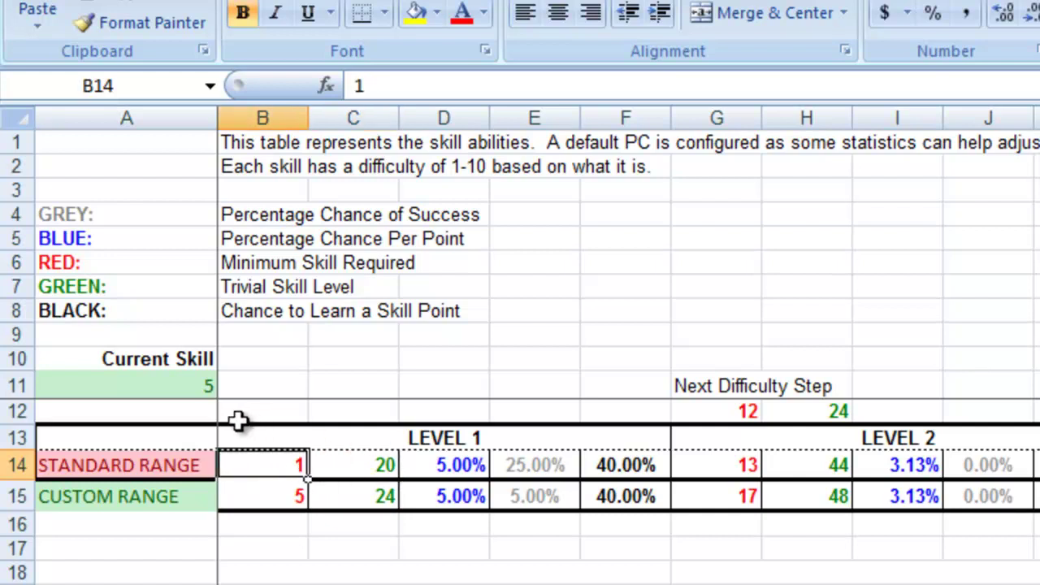
Step: Change Current Skill to 7 and confirm the 35% Level 1 success chance
left_click(145, 386)
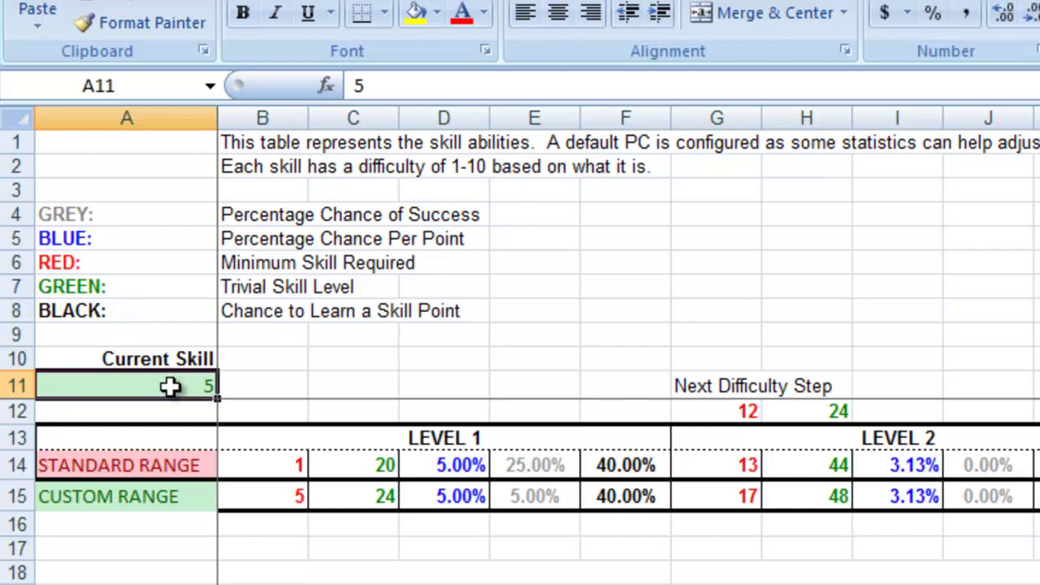
type("7")
key("ctrl+Return")
left_click(341, 383)
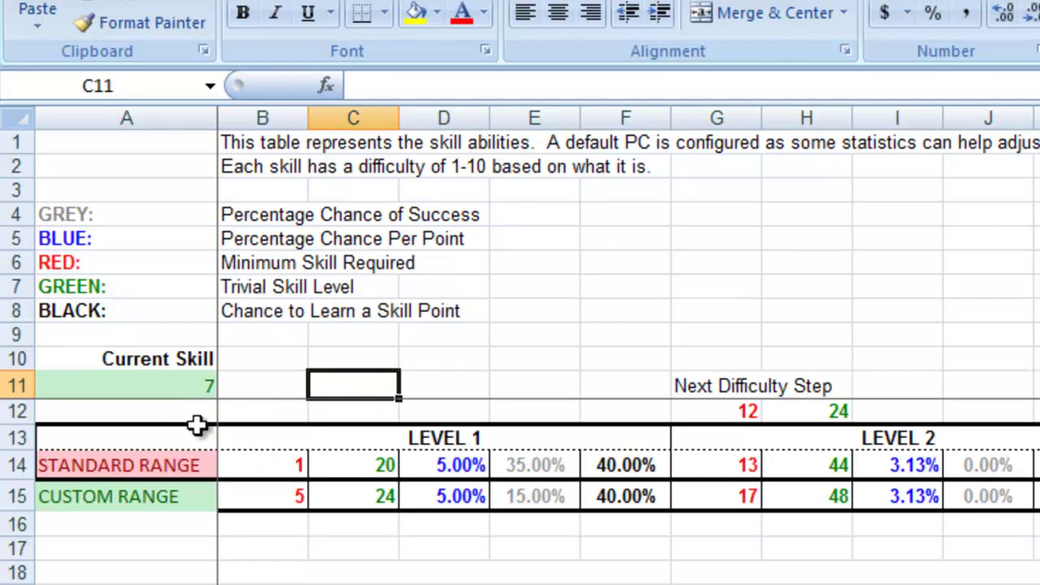
left_click(176, 383)
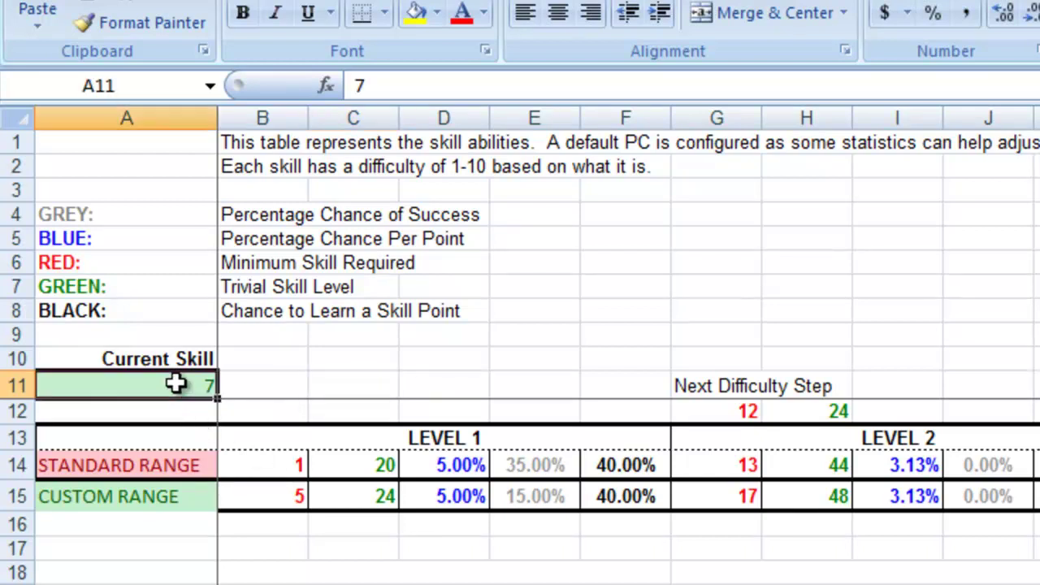
left_click(270, 462)
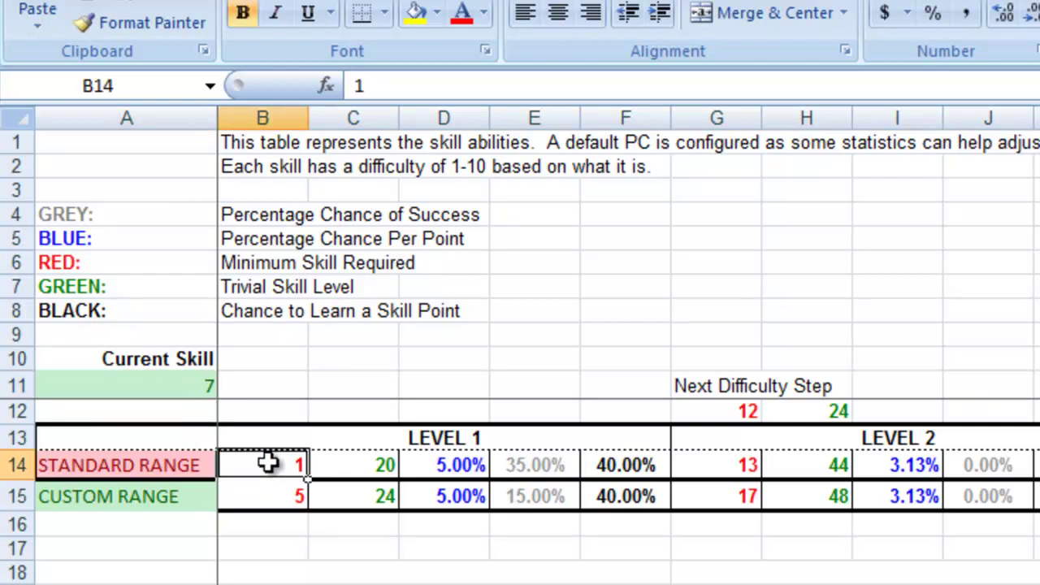
left_click(354, 464)
left_click(537, 469)
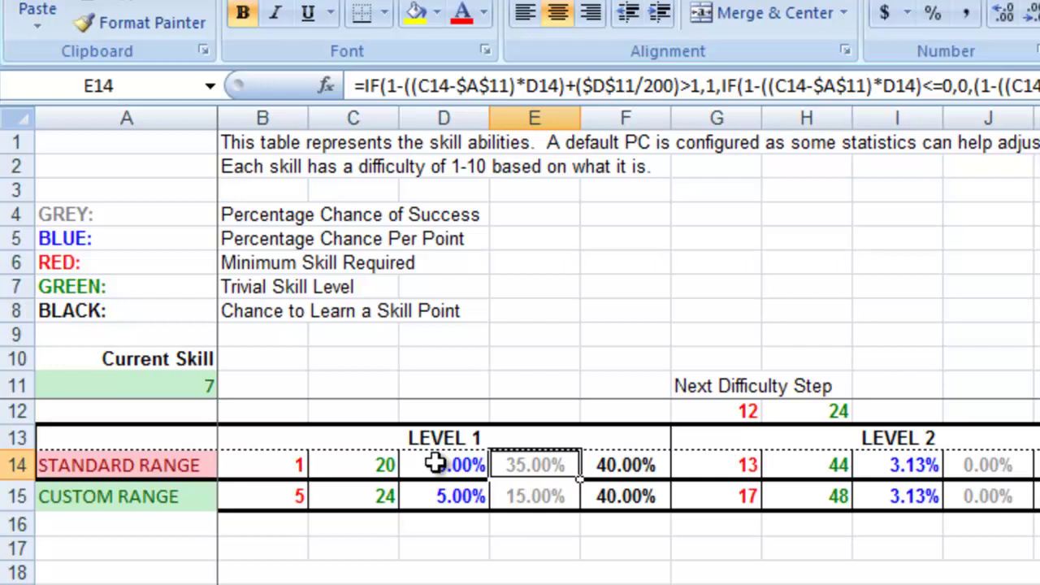
Step: Compare the standard range values in B14 and C14 against the CUSTOM RANGE row
left_click(260, 464)
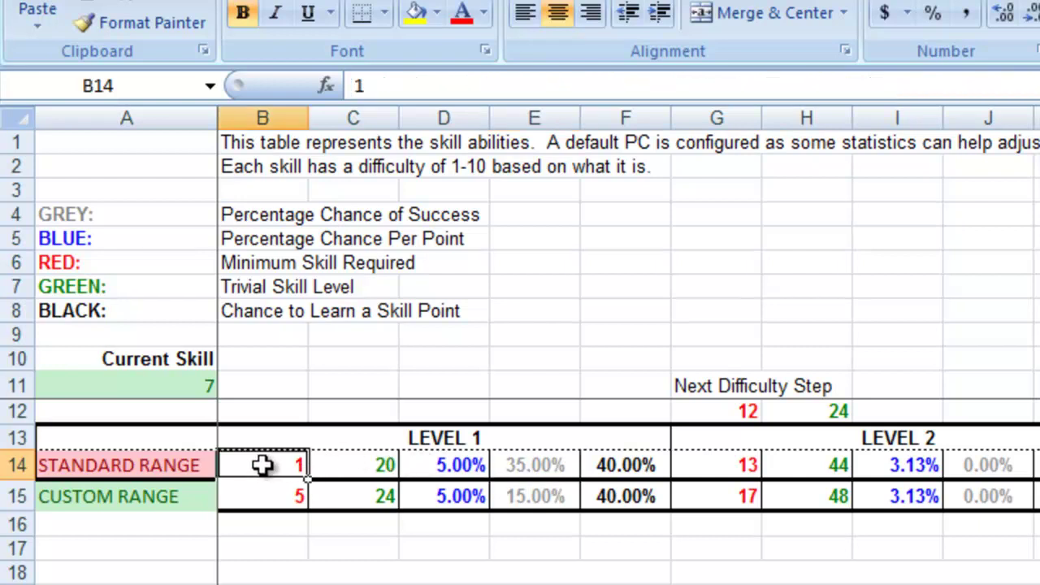
left_click(366, 464)
left_click(274, 465)
left_click(345, 462)
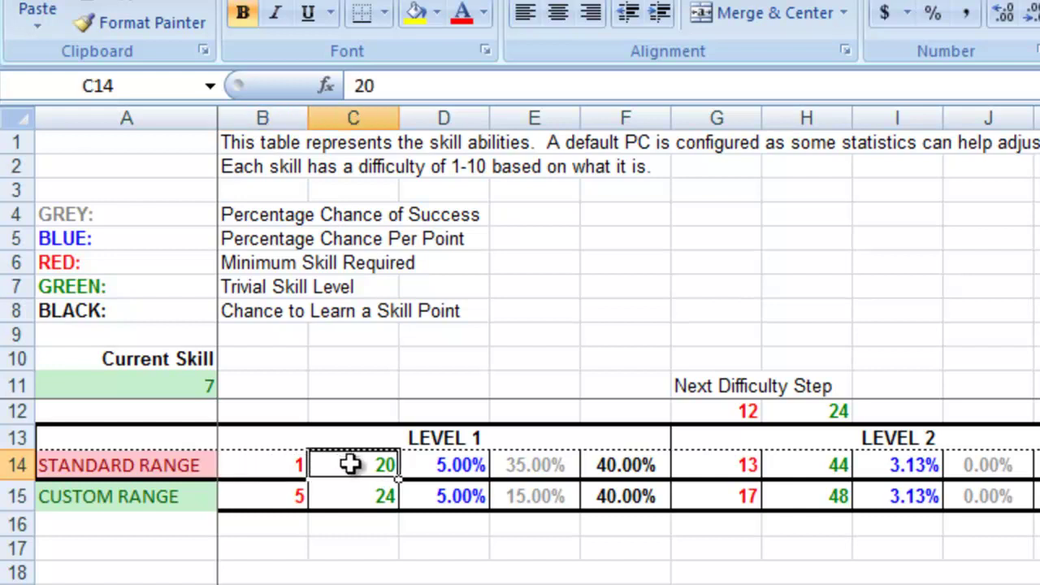
left_click(258, 467)
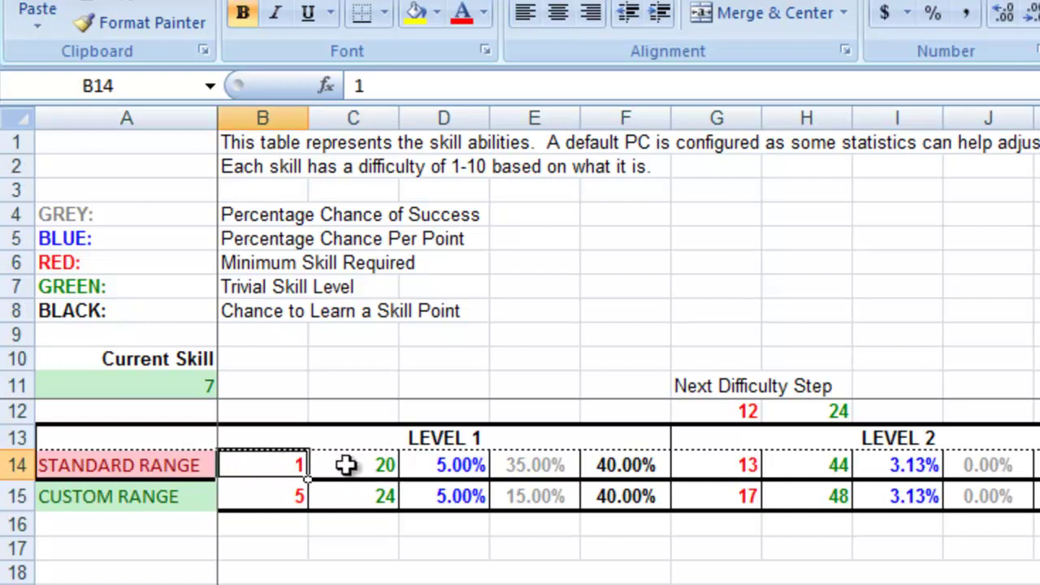
left_click(346, 463)
left_click(288, 464)
left_click(341, 464)
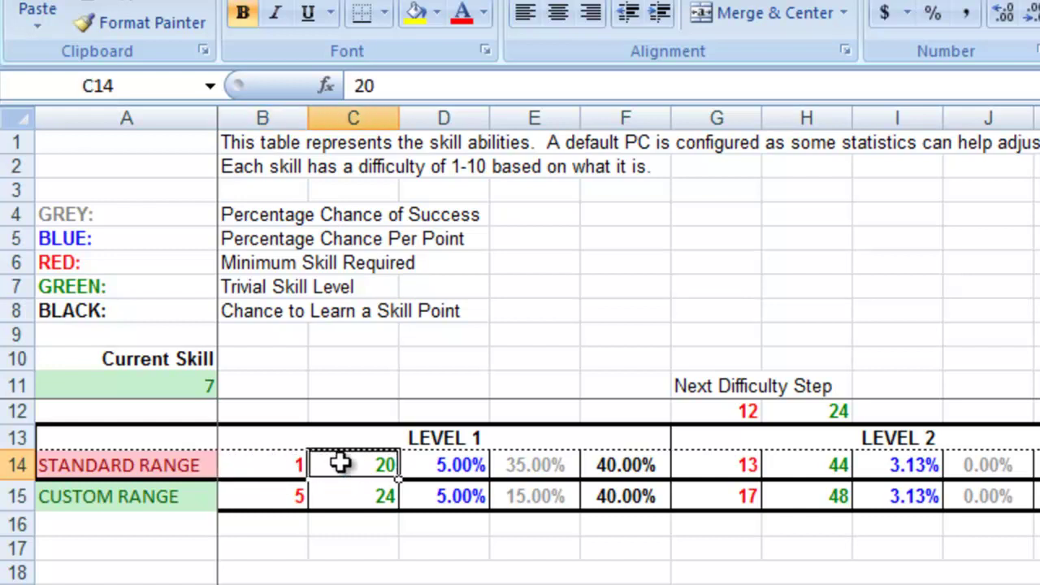
left_click(273, 467)
left_click(339, 464)
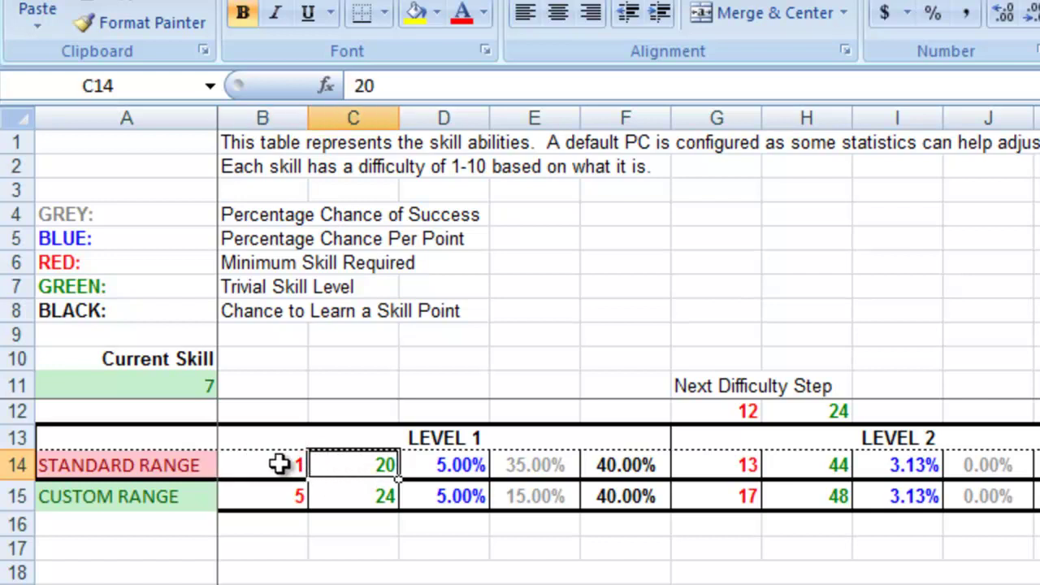
left_click(107, 498)
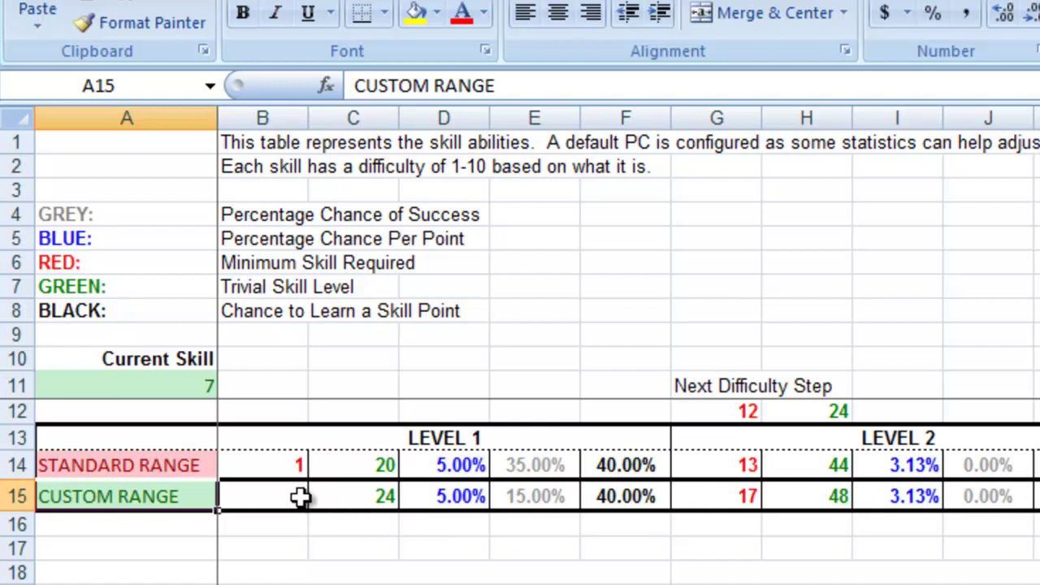
left_click(179, 387)
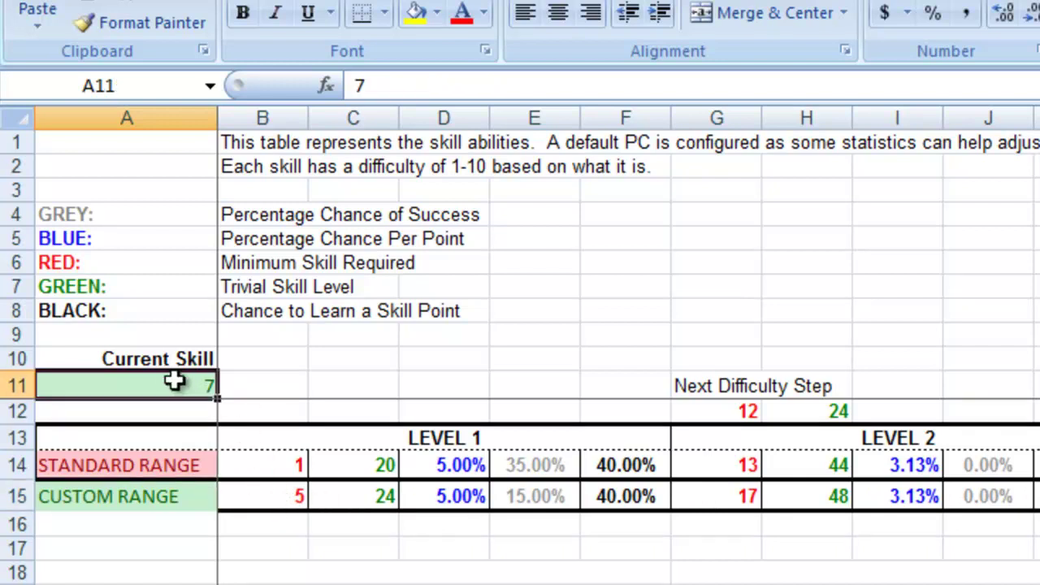
Step: Enter custom minimum skill 4 and trivial level 22, then check E15's formula
left_click(274, 498)
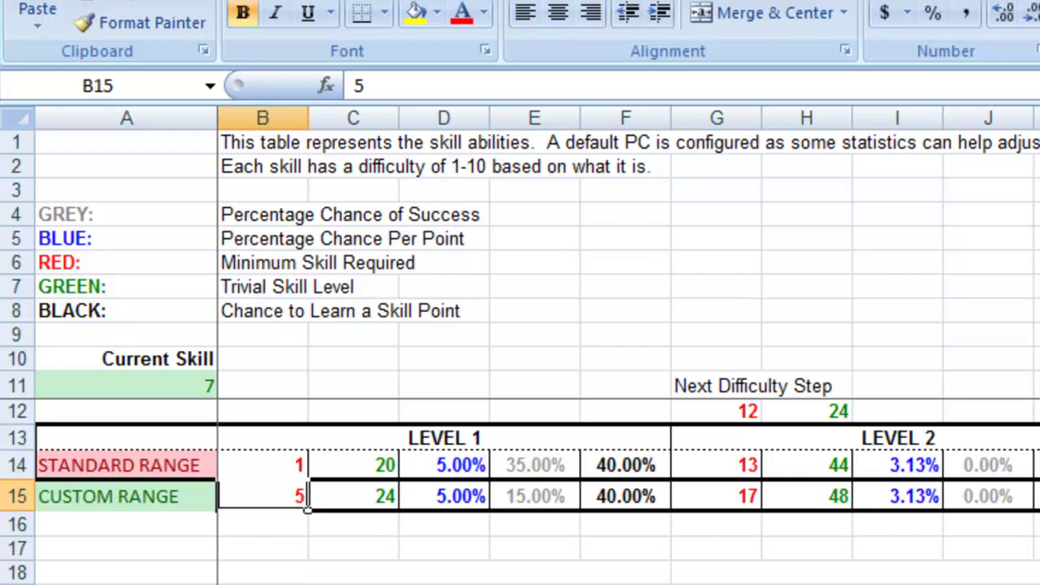
left_click(274, 461)
left_click(349, 476)
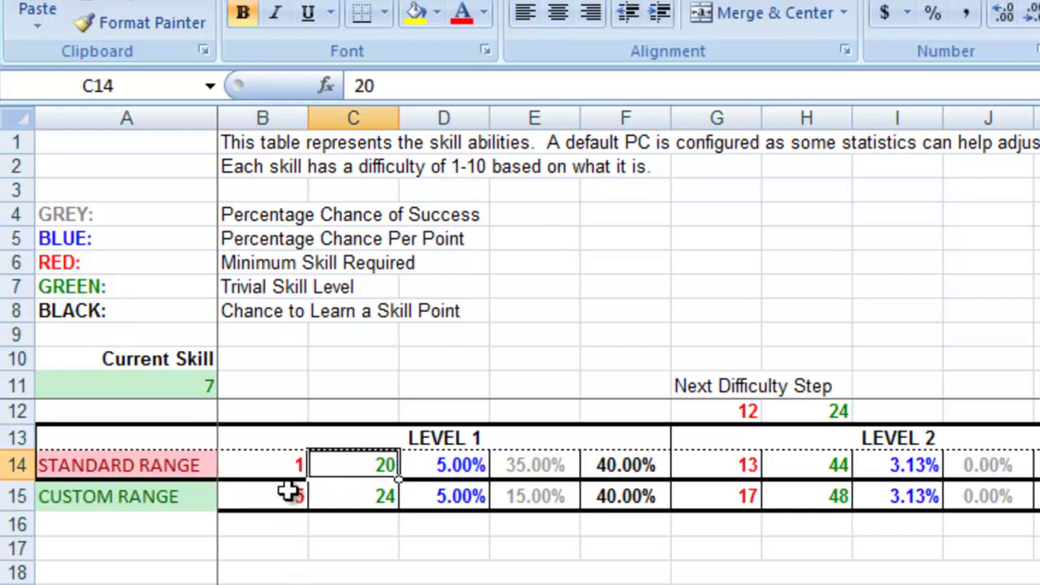
left_click(276, 495)
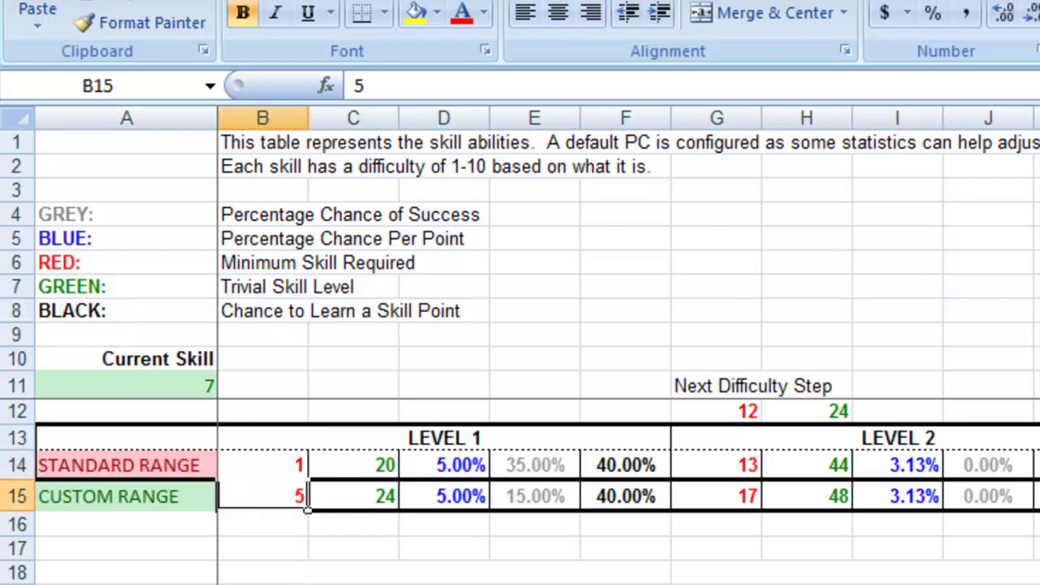
type("4")
key("Tab")
type("2")
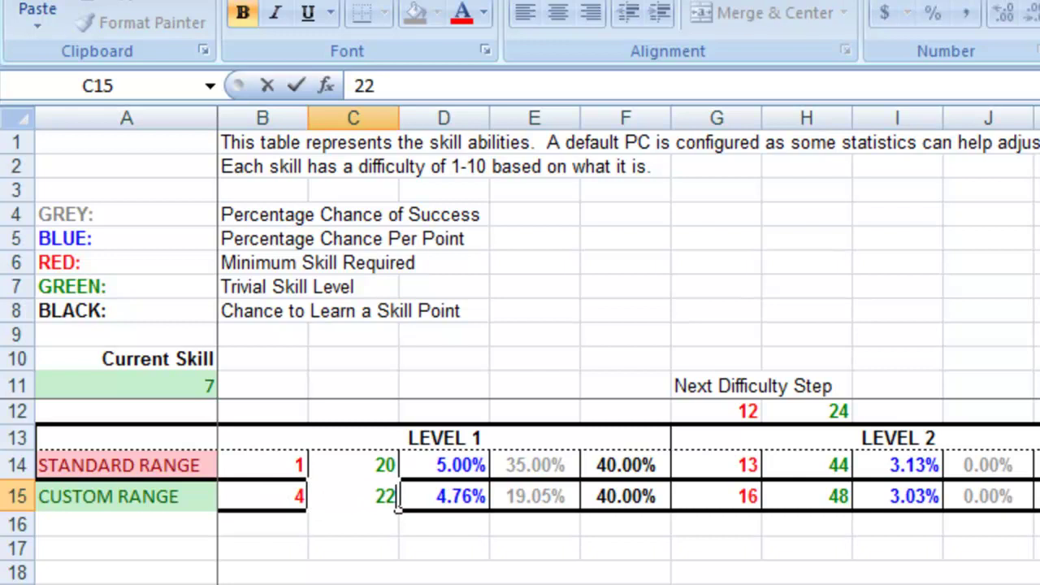
type("2")
key("Tab")
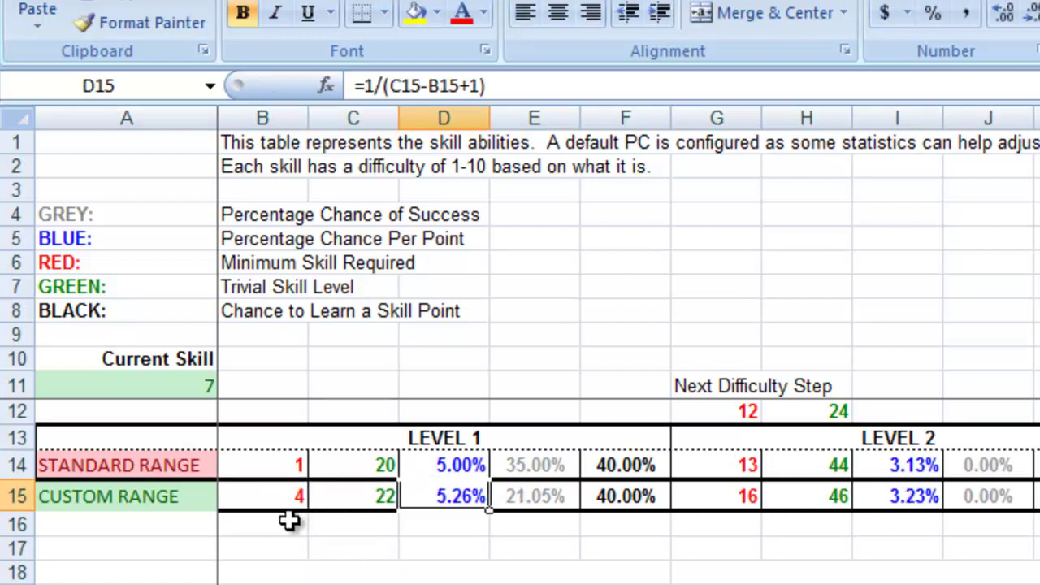
left_click(530, 494)
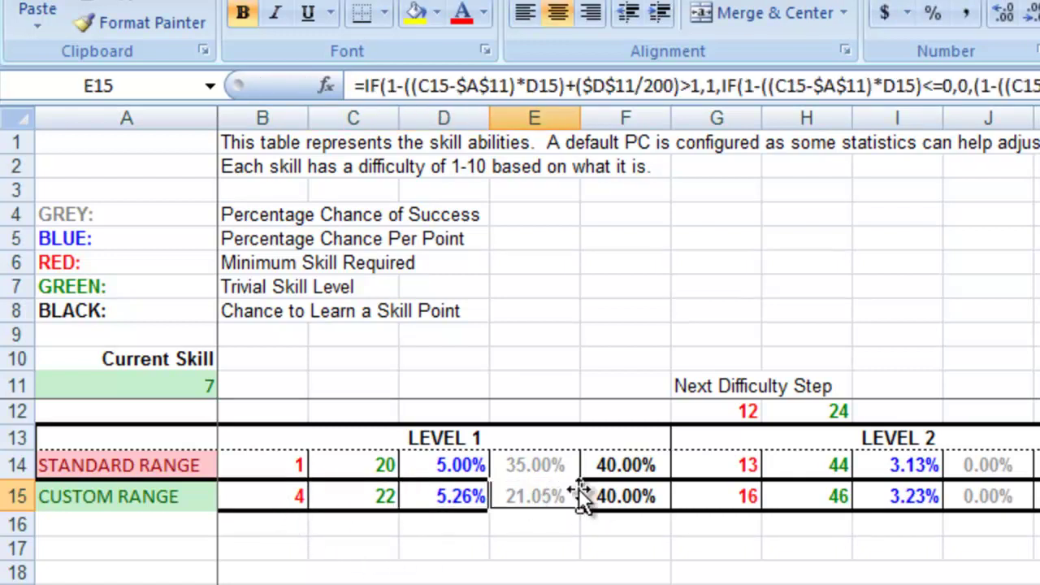
left_click(534, 548)
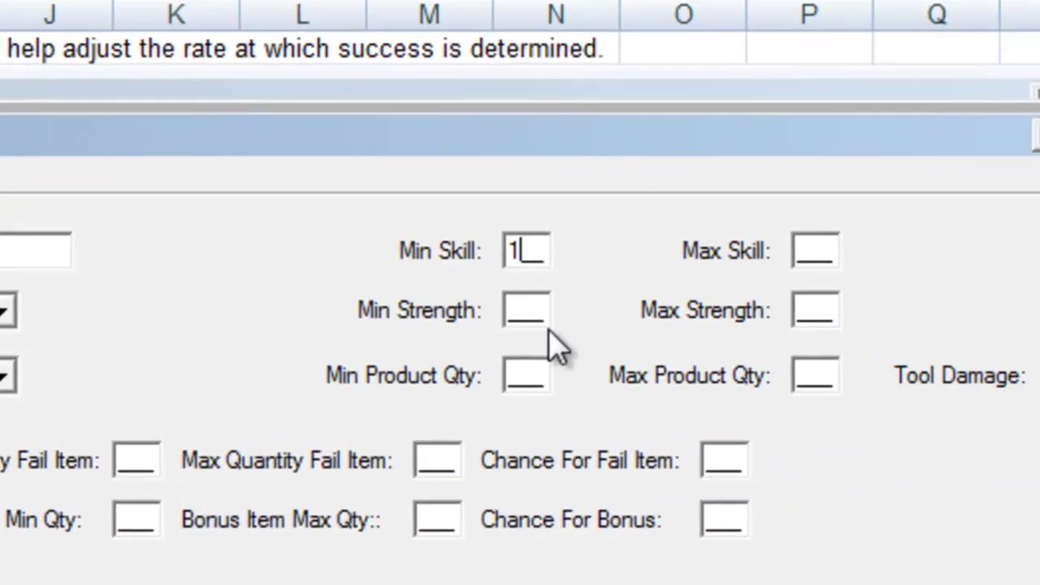
Step: Enter Min Skill 4 and Max Skill 22 for the Silver Ore Vein
key("Tab")
type("2")
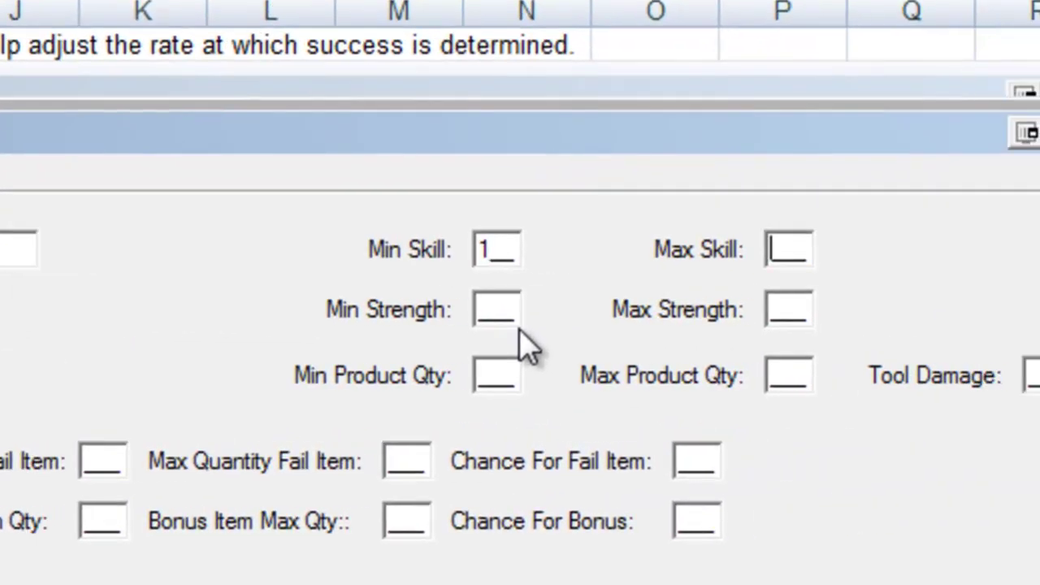
type("0")
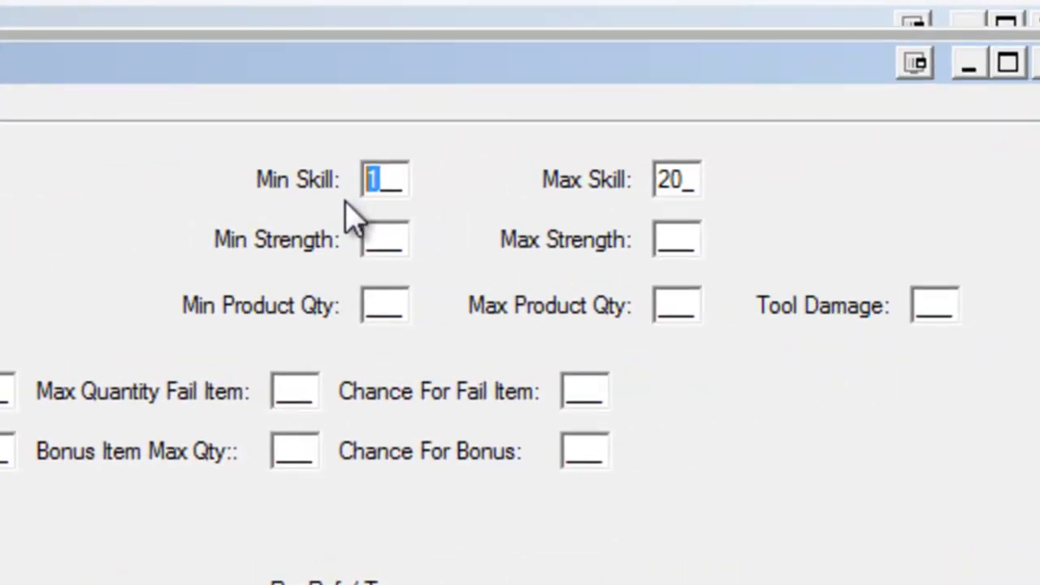
type("4")
key("Tab")
type("202")
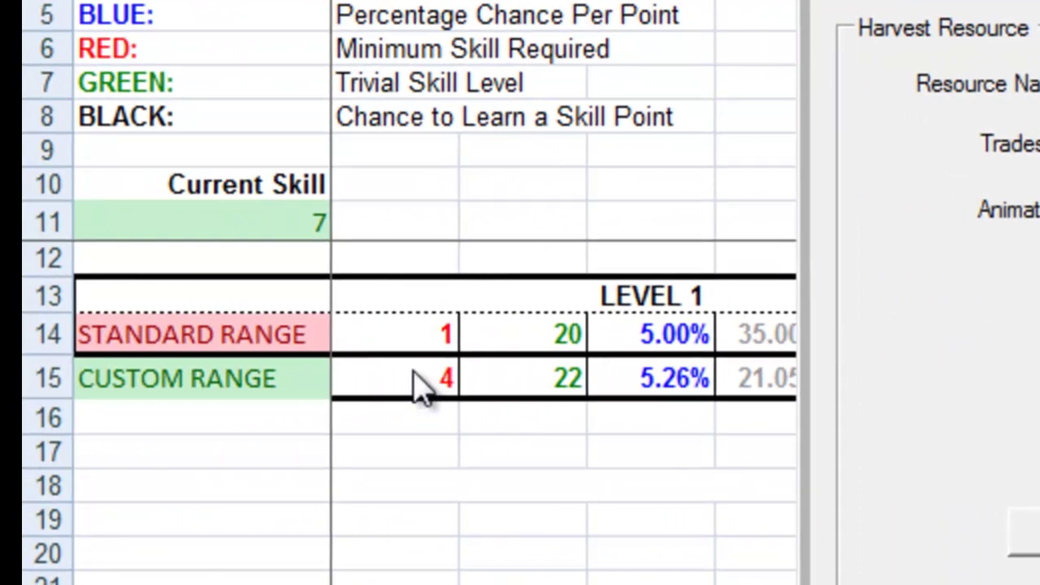
Step: Check the Excel table's 21.05% custom success chance in the Level 1 block
left_click(760, 451)
left_click(754, 382)
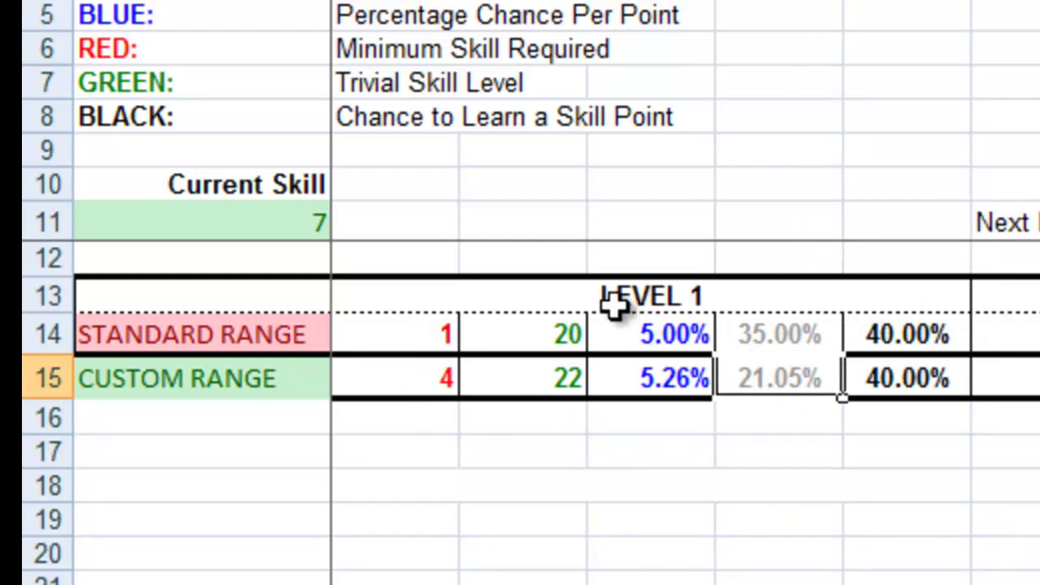
left_click(511, 299)
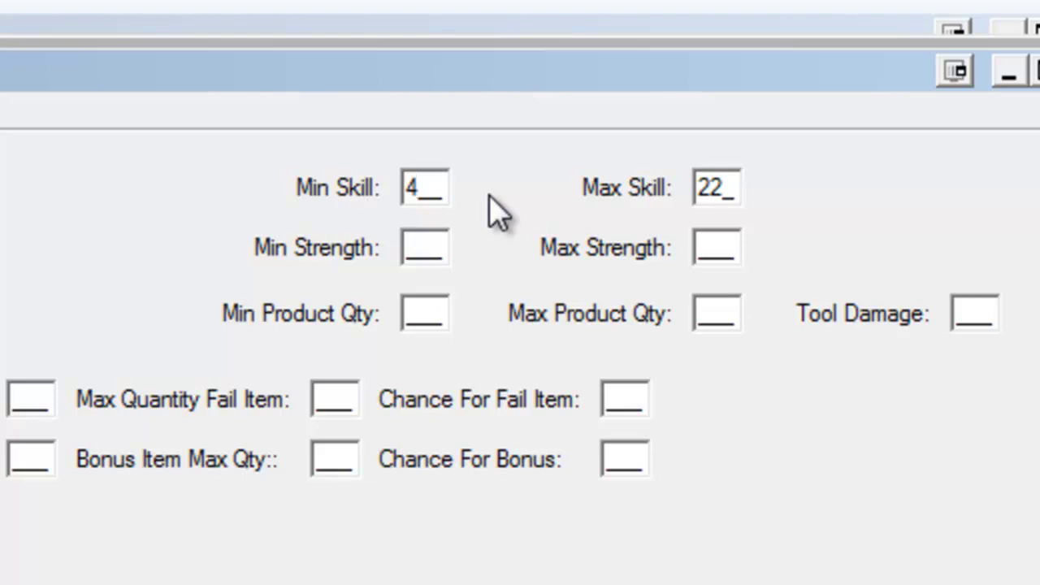
Step: Change the skill range to 1–20 and set the strength range to 3–5
key("BackSpace")
type("1")
key("Tab")
key("BackSpace")
type("0")
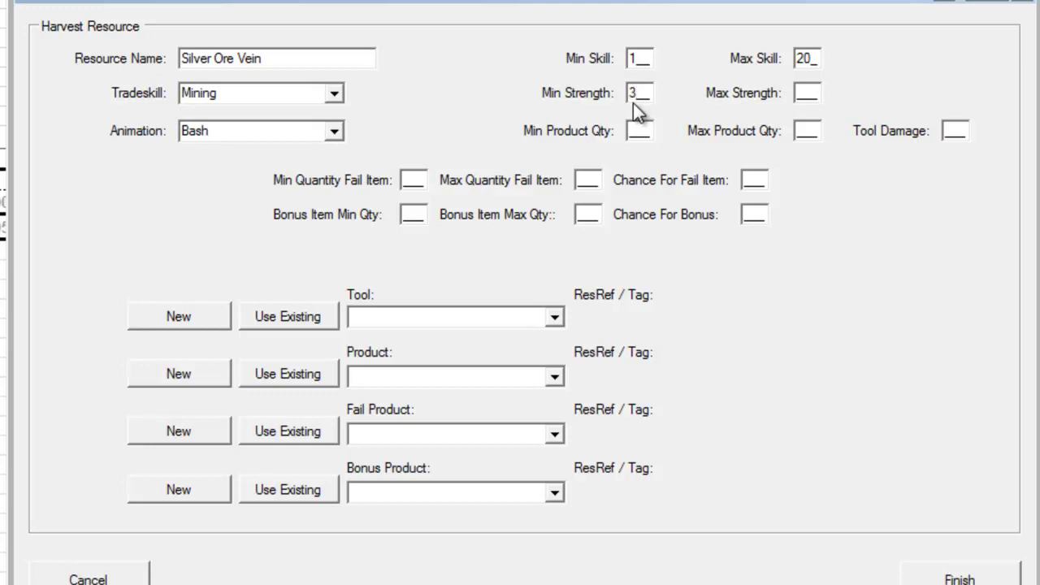
key("Tab")
type("5")
key("Tab")
Step: Set both Min and Max Product Qty of the Silver Ore Vein to 1
type("1")
key("Tab")
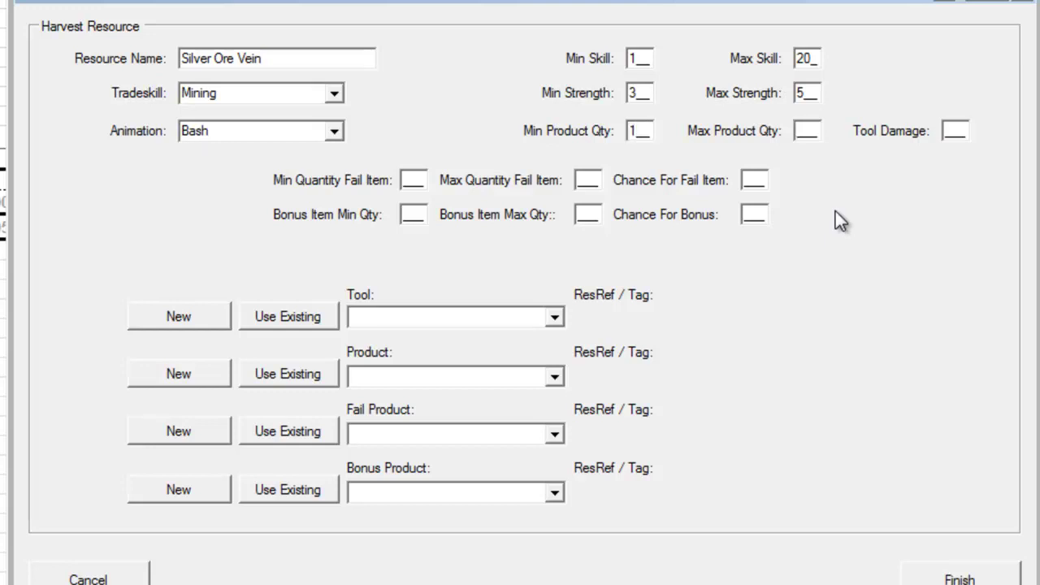
type("1")
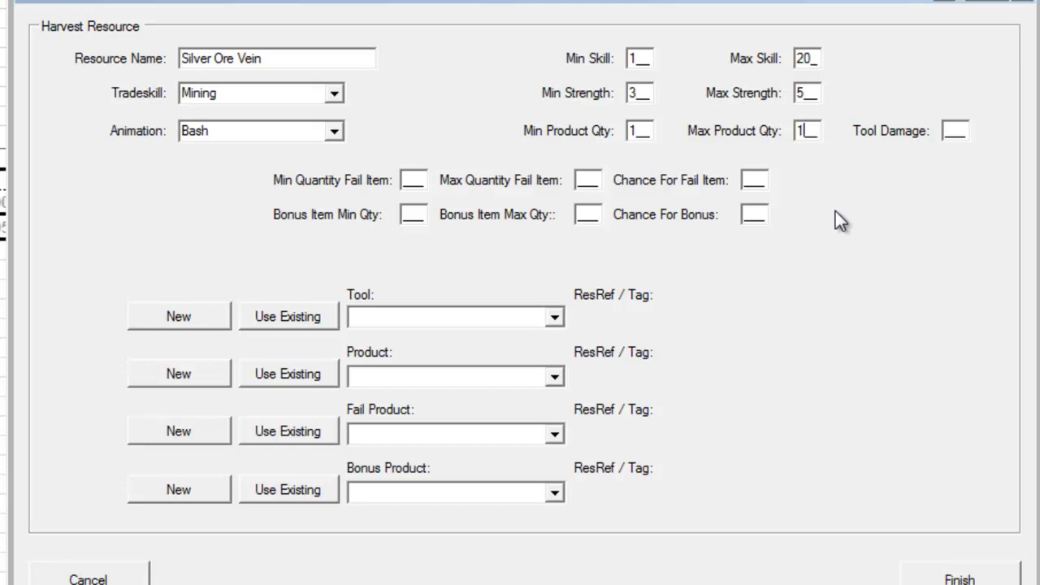
key("Tab")
Step: Leave the Tool Damage field empty
left_click(276, 63)
type("3")
key("BackSpace")
key("Tab")
Step: Set the fail item quantity to 1–1 with a 25 percent Chance For Fail Item
type("1")
key("Tab")
type("1")
key("Tab")
type("35")
key("BackSpace")
key("BackSpace")
type("25")
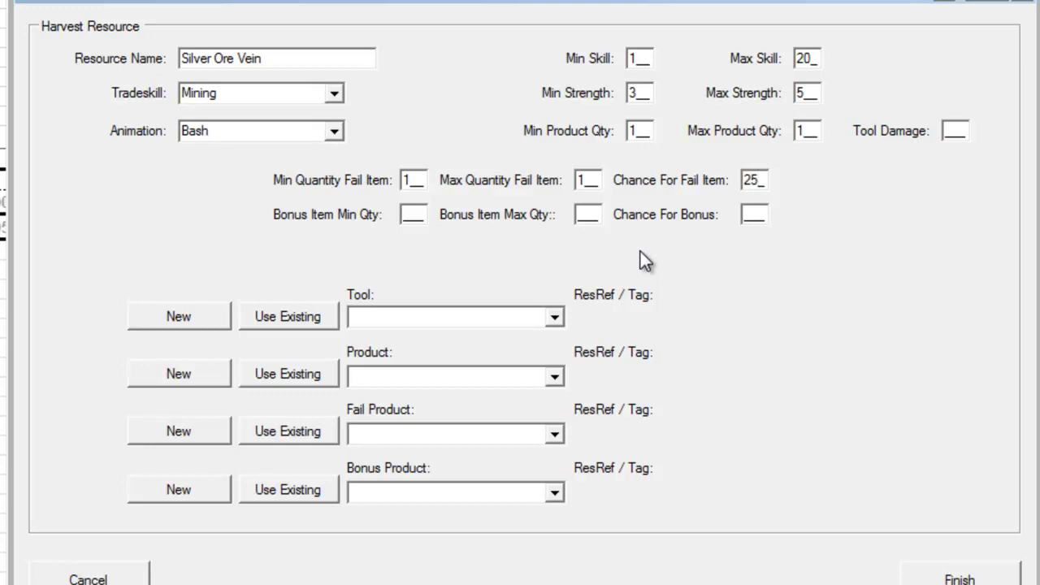